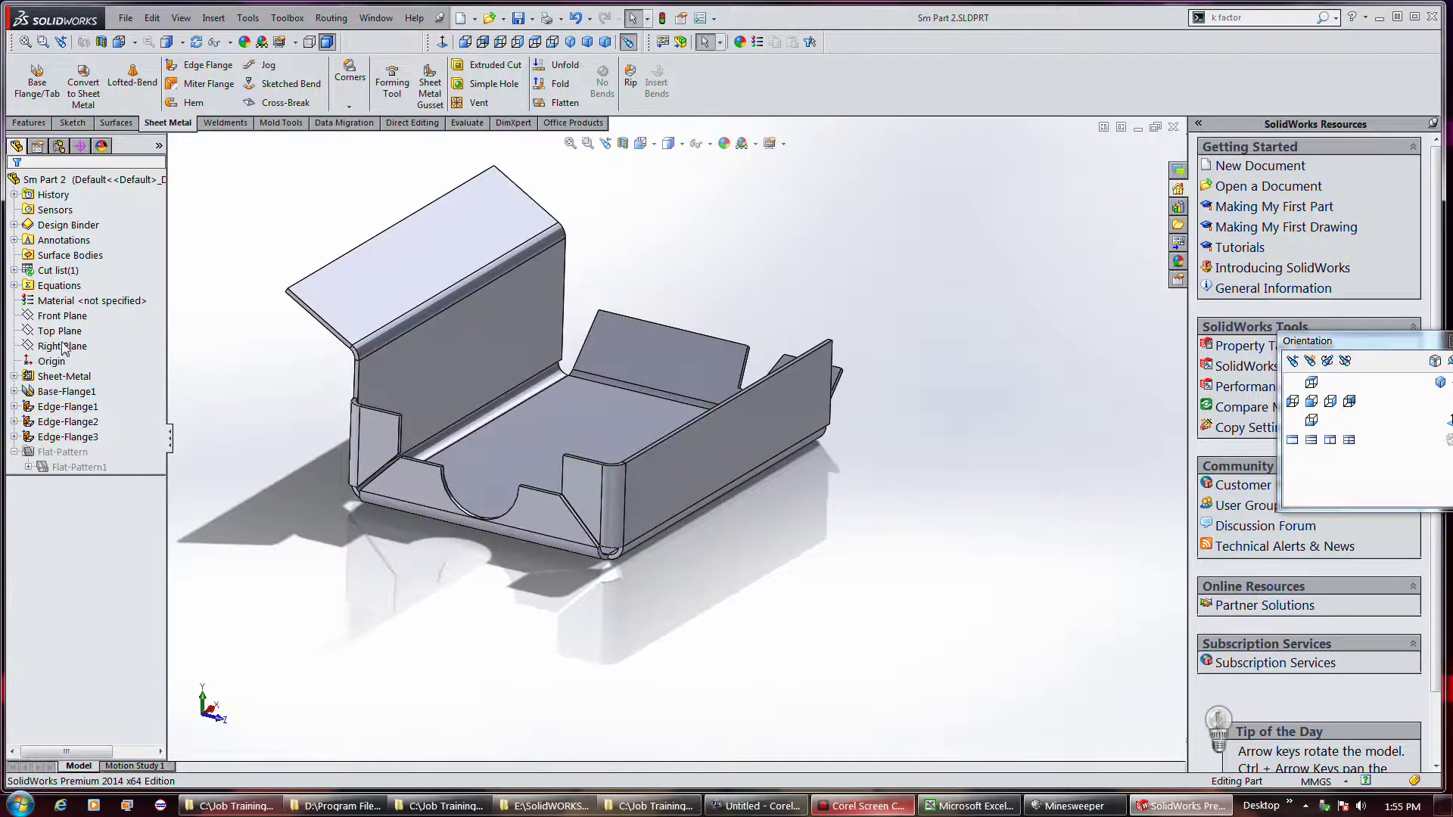
Edit the Sheet-Metal feature to view Aluminum - Coining gauge table, Gauge 18, K-Factor 0.5.
{"action": "left_click", "coordinate": [79, 258]}
{"action": "left_click", "coordinate": [75, 377]}
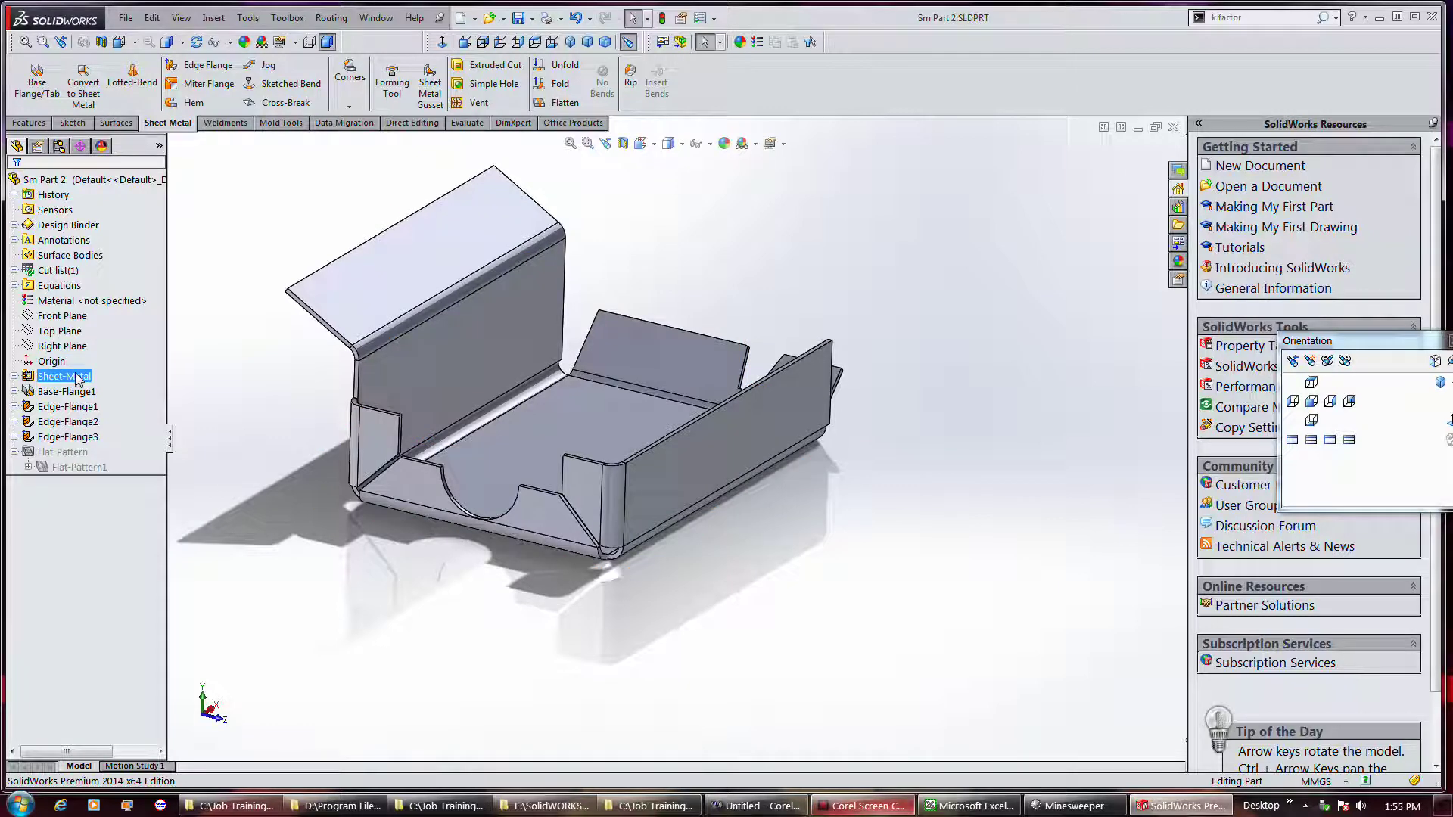
{"action": "right_click", "coordinate": [78, 378]}
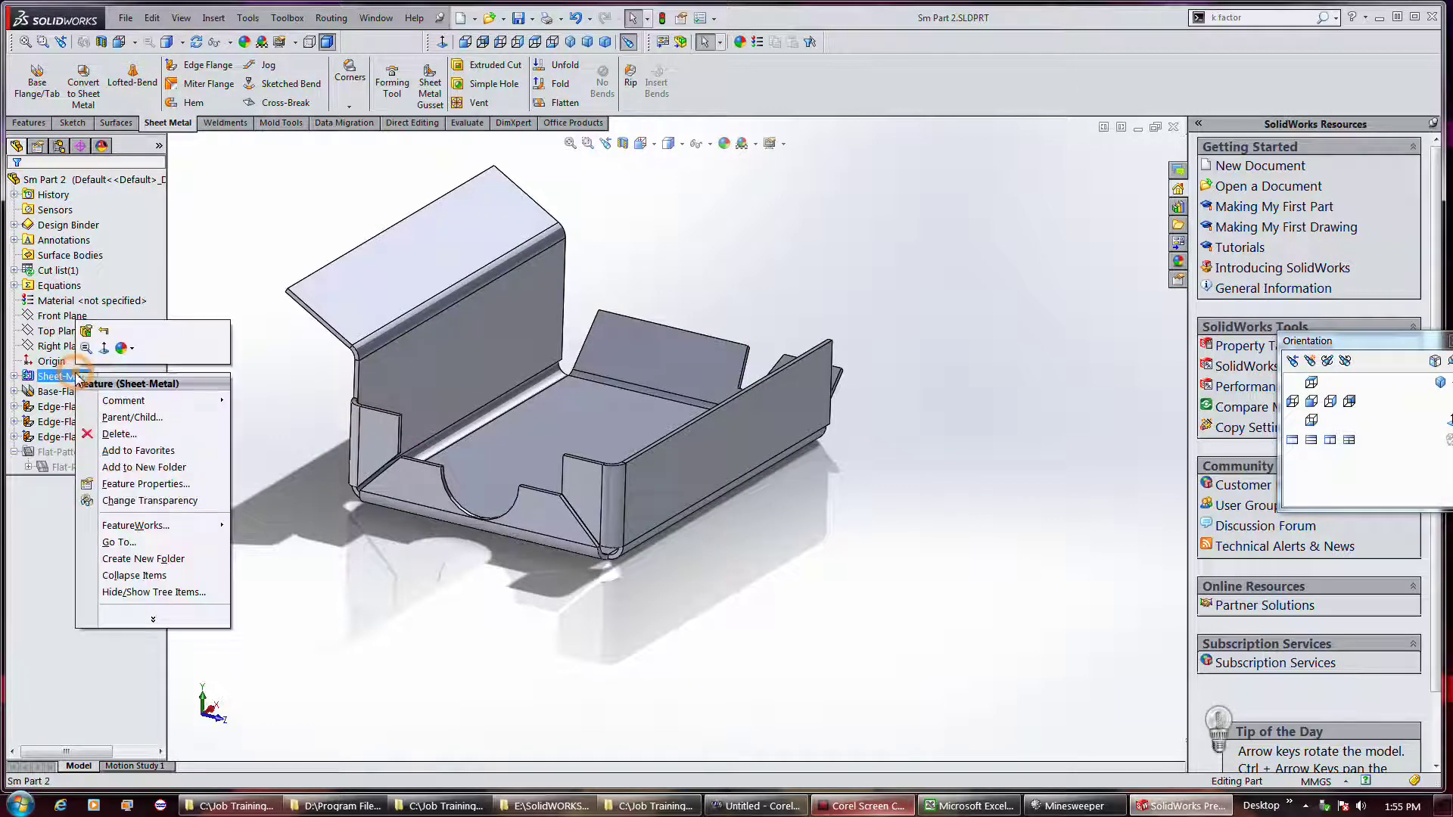
{"action": "left_click", "coordinate": [85, 331]}
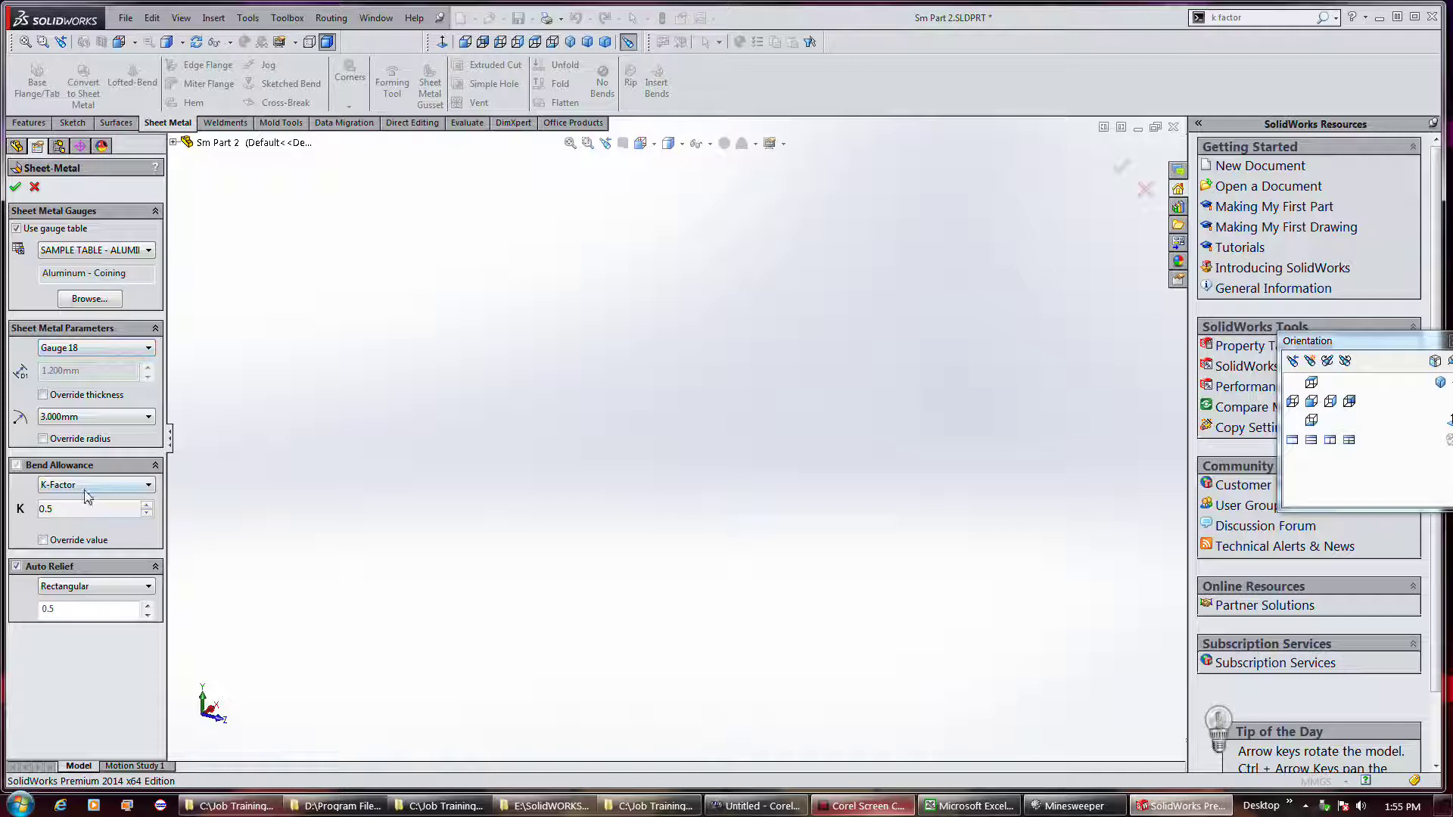
Accept the Sheet-Metal settings and bring up the options for Base-Flange1.
{"action": "left_click", "coordinate": [15, 188]}
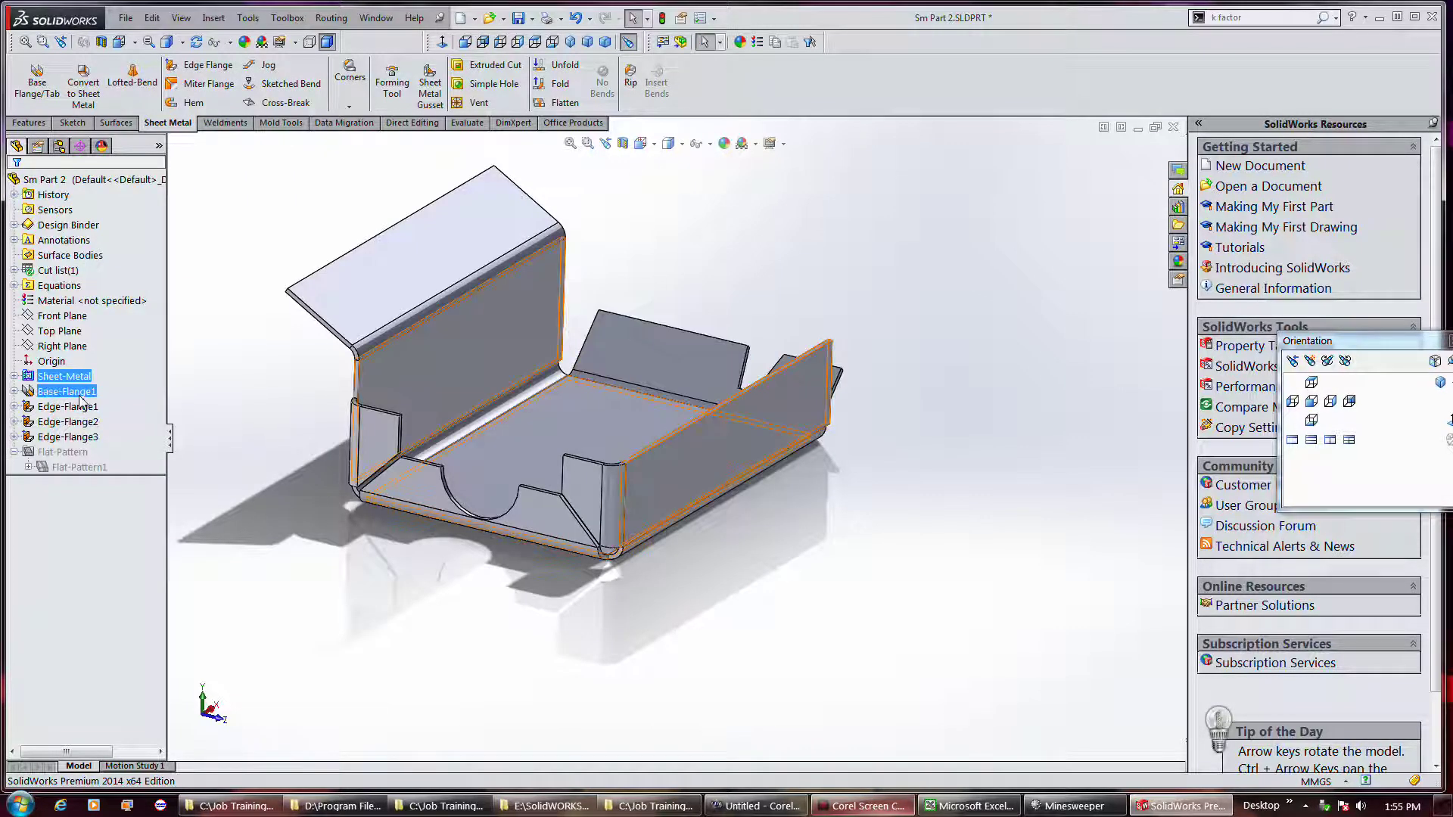
{"action": "right_click", "coordinate": [75, 391]}
{"action": "key", "text": "Escape"}
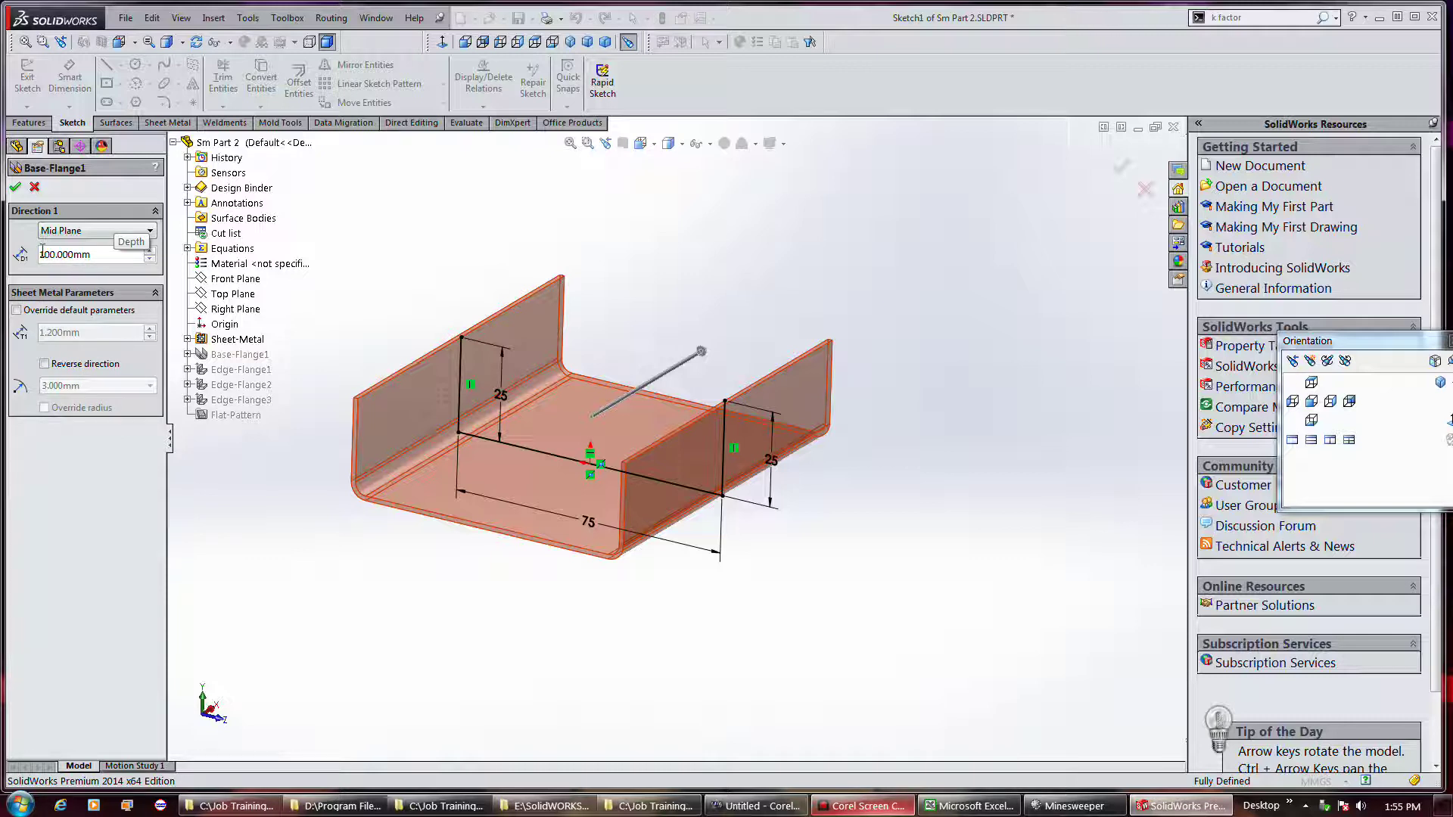
Close Base-Flange1 unchanged and confirm the new merged Tab1 plate on Plane1.
{"action": "left_click", "coordinate": [15, 186]}
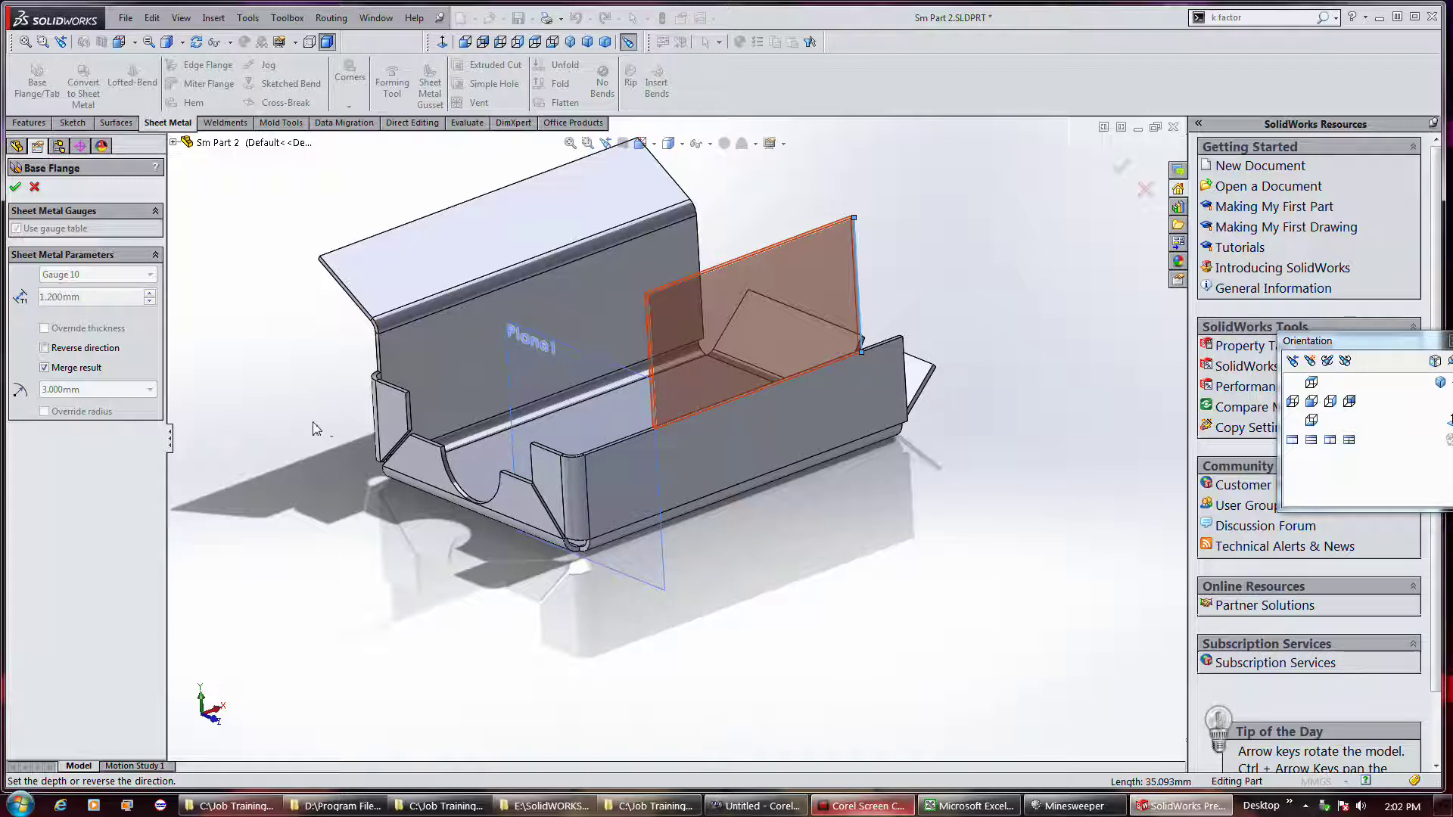
{"action": "left_click", "coordinate": [17, 185]}
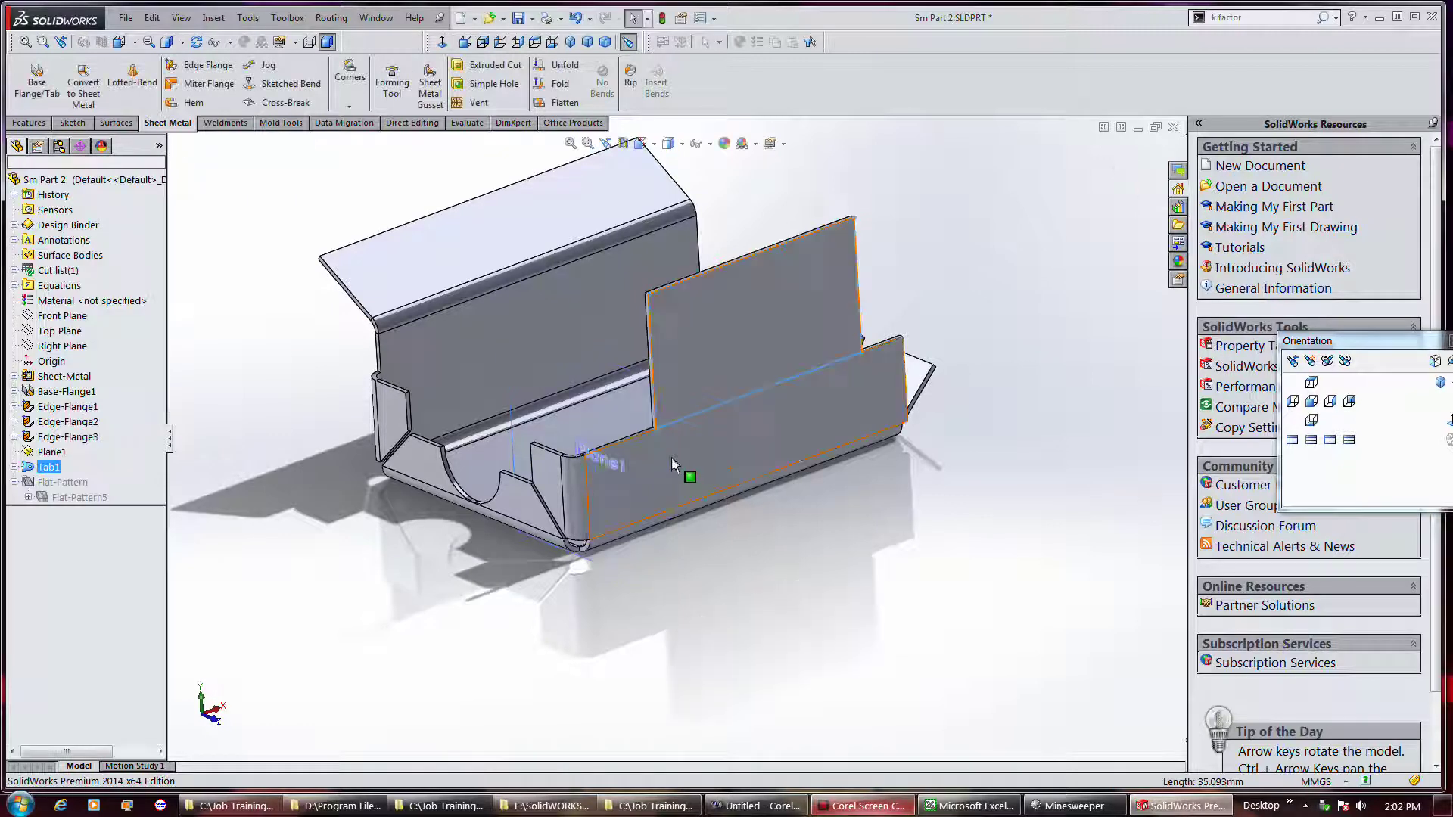
{"action": "left_click", "coordinate": [940, 308]}
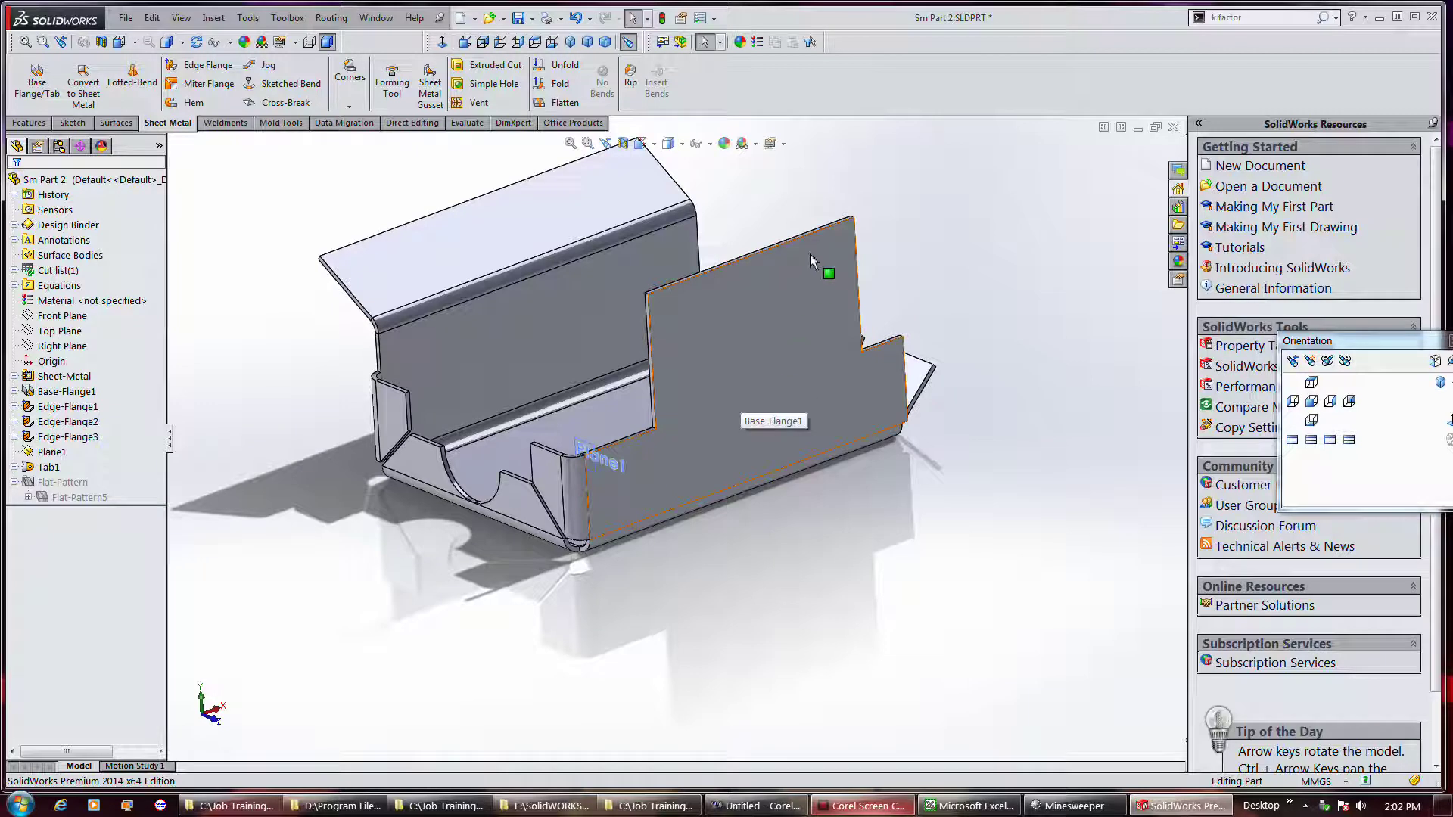
{"action": "scroll", "coordinate": [810, 256], "scroll_direction": "down", "scroll_amount": 3}
{"action": "scroll", "coordinate": [884, 366], "scroll_direction": "up", "scroll_amount": 2}
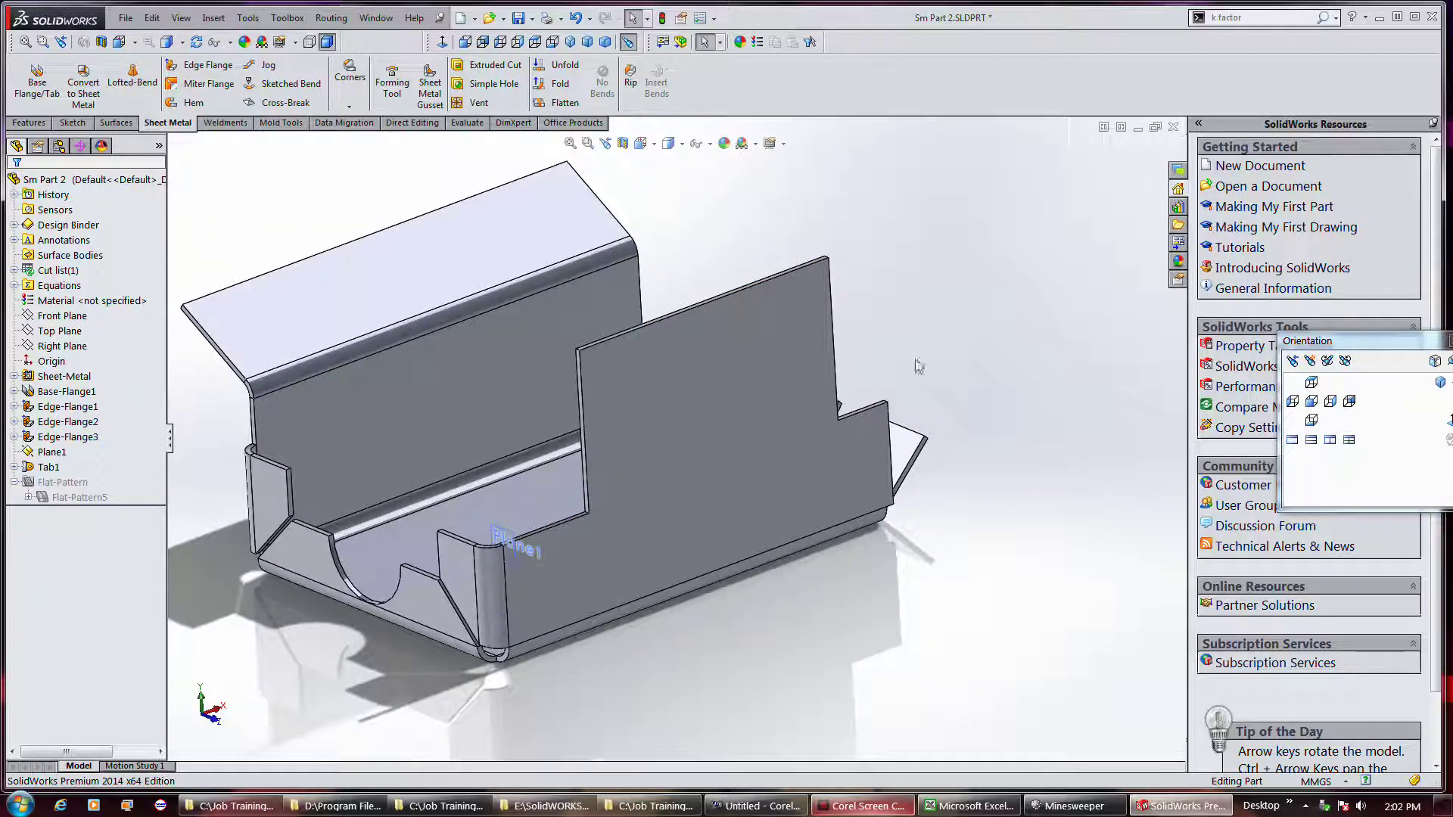
{"action": "middle_click_drag", "start_coordinate": [945, 348], "coordinate": [934, 308]}
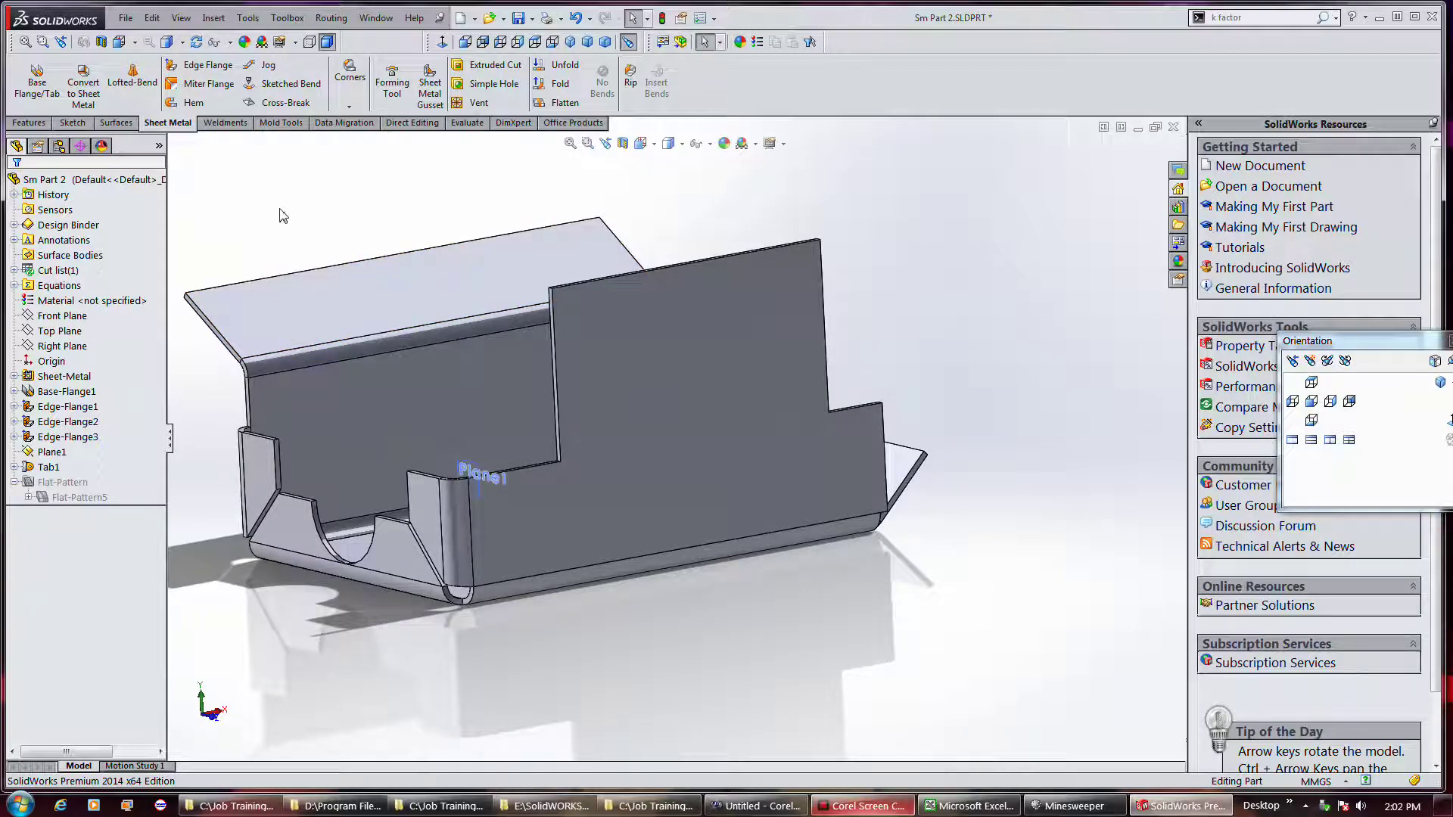
On the tab face, sketch a construction line from its top-left corner to its right edge.
{"action": "left_click", "coordinate": [72, 124]}
{"action": "left_click", "coordinate": [34, 82]}
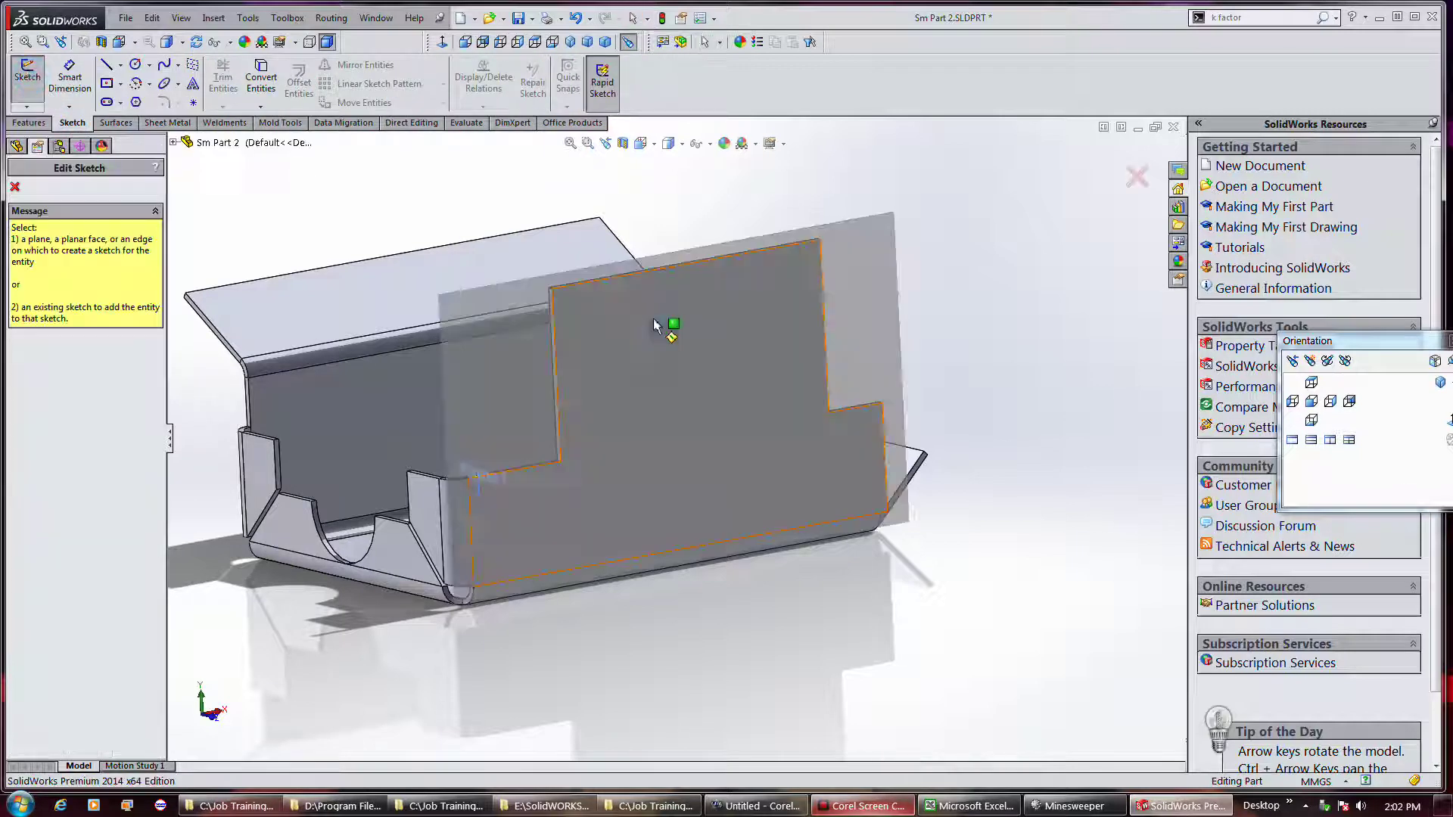
{"action": "left_click", "coordinate": [642, 438]}
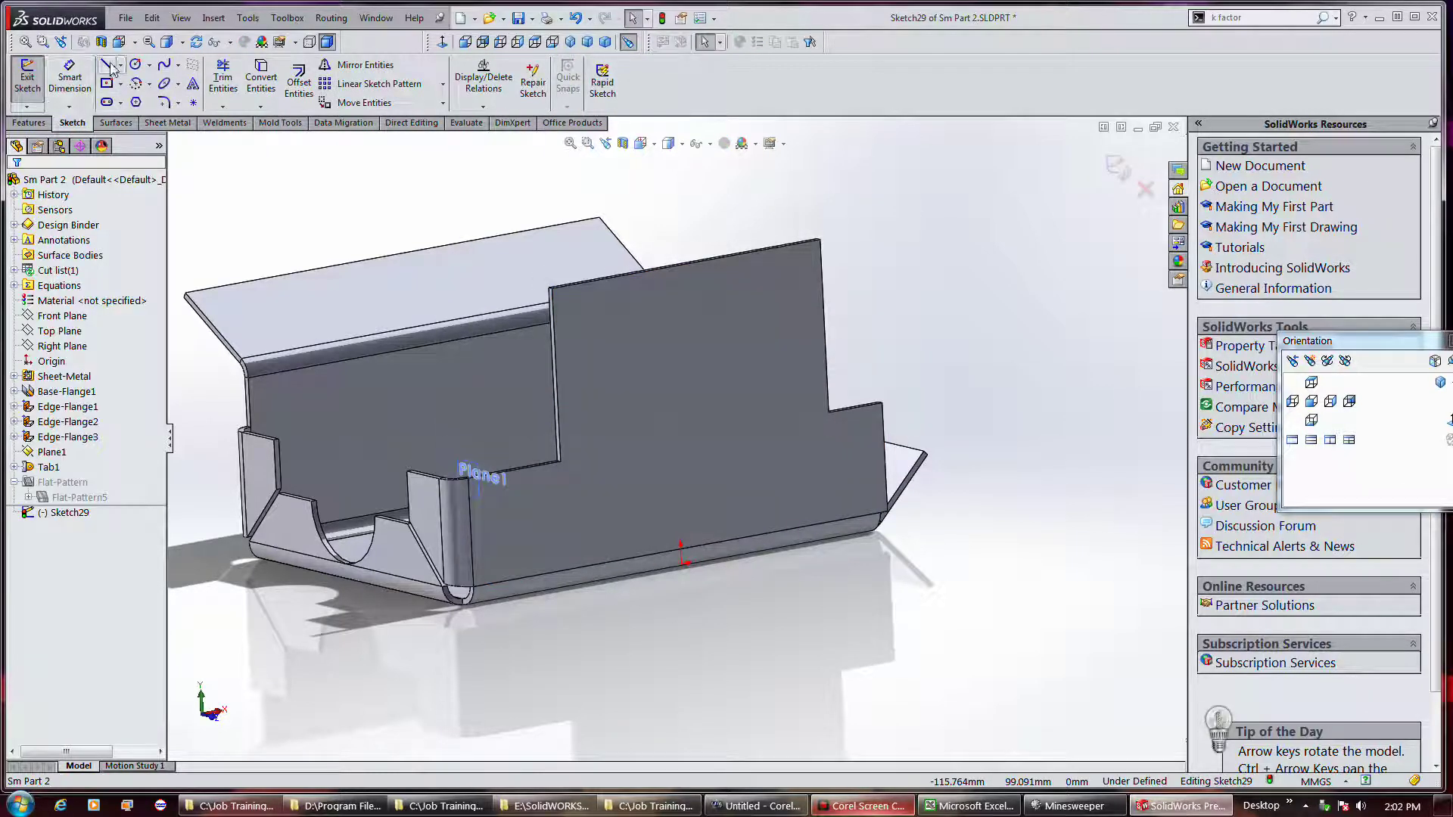
{"action": "left_click", "coordinate": [107, 65]}
{"action": "left_click", "coordinate": [73, 371]}
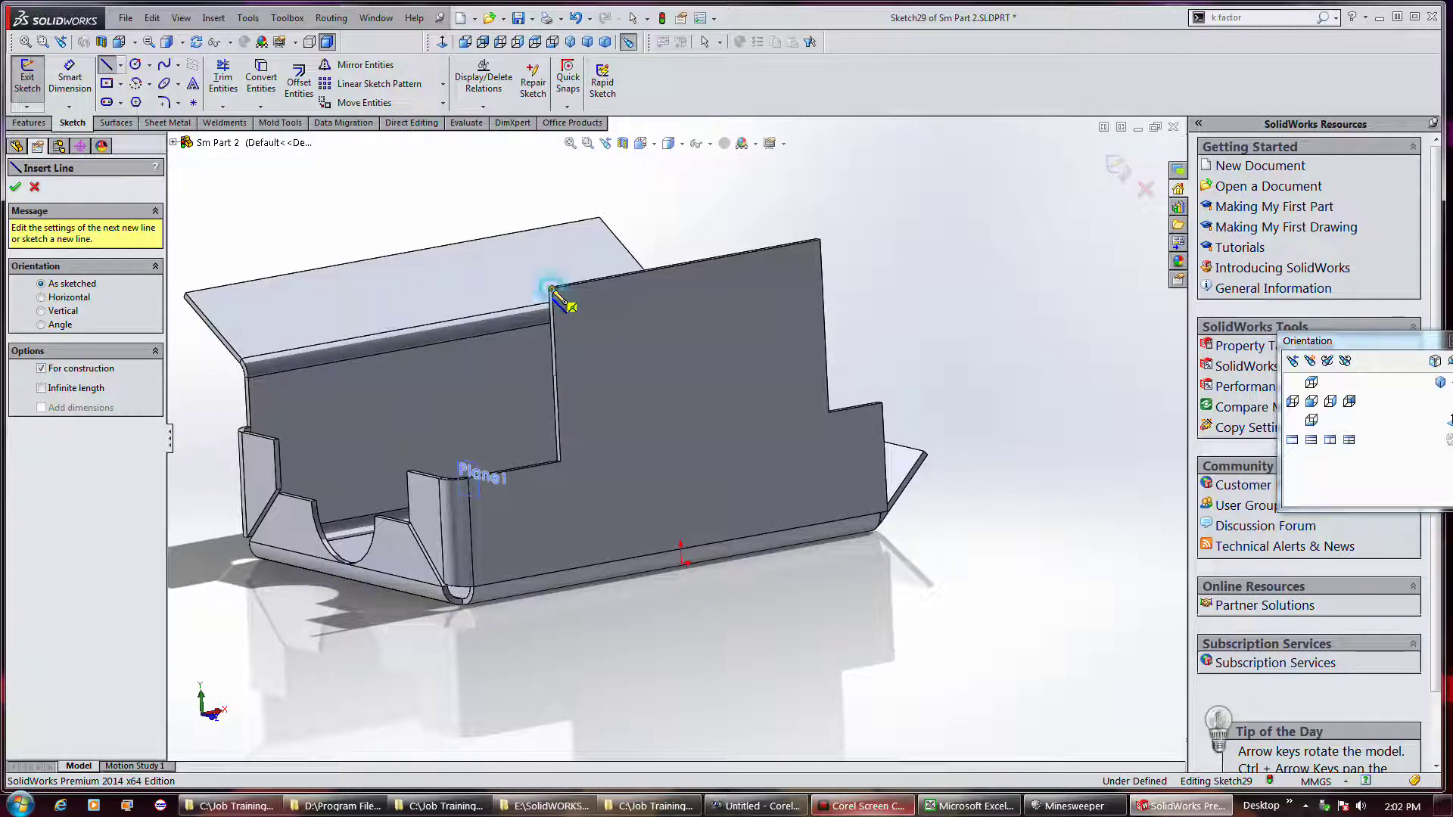
{"action": "left_click", "coordinate": [552, 290]}
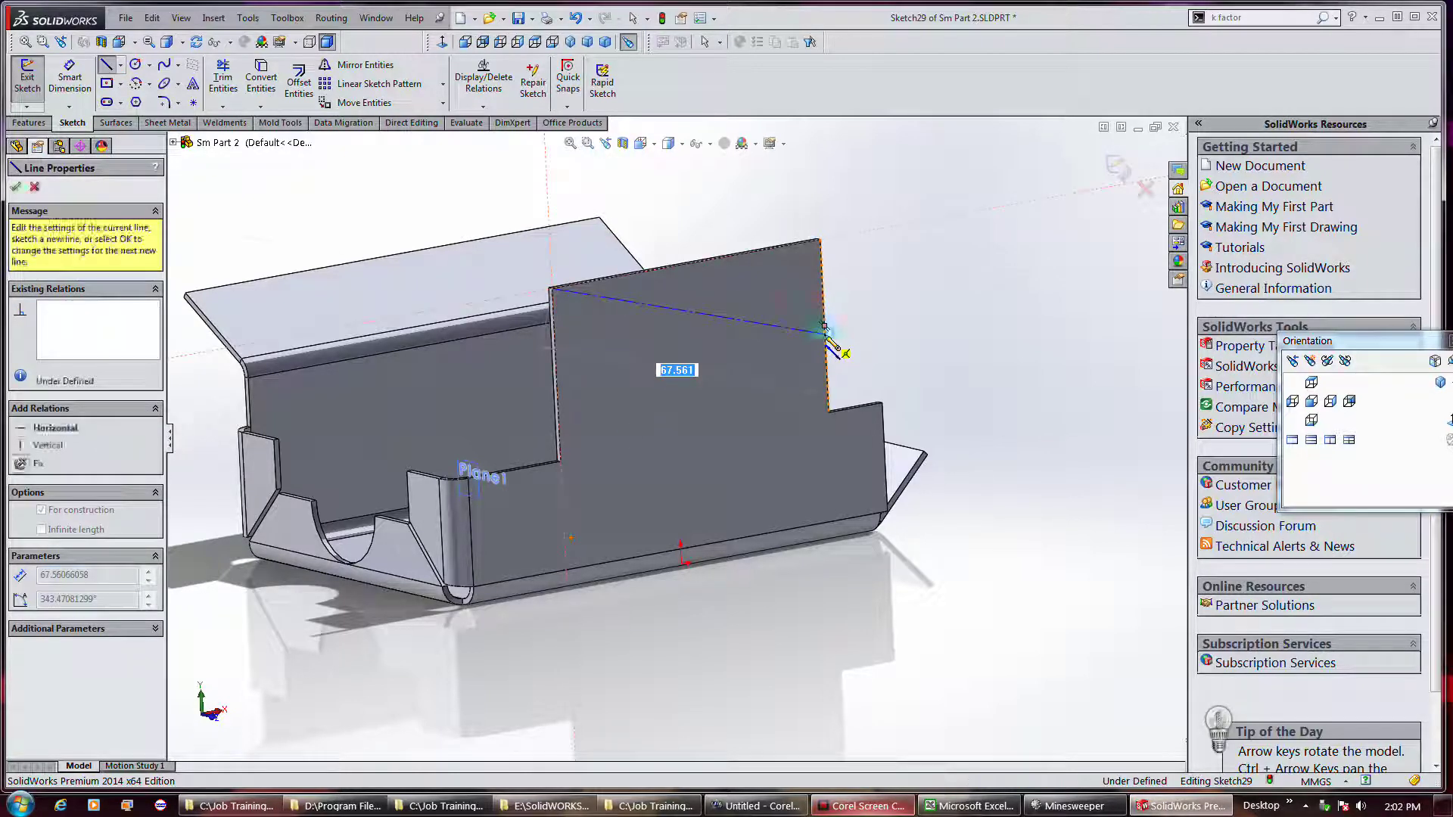
{"action": "left_click", "coordinate": [826, 333]}
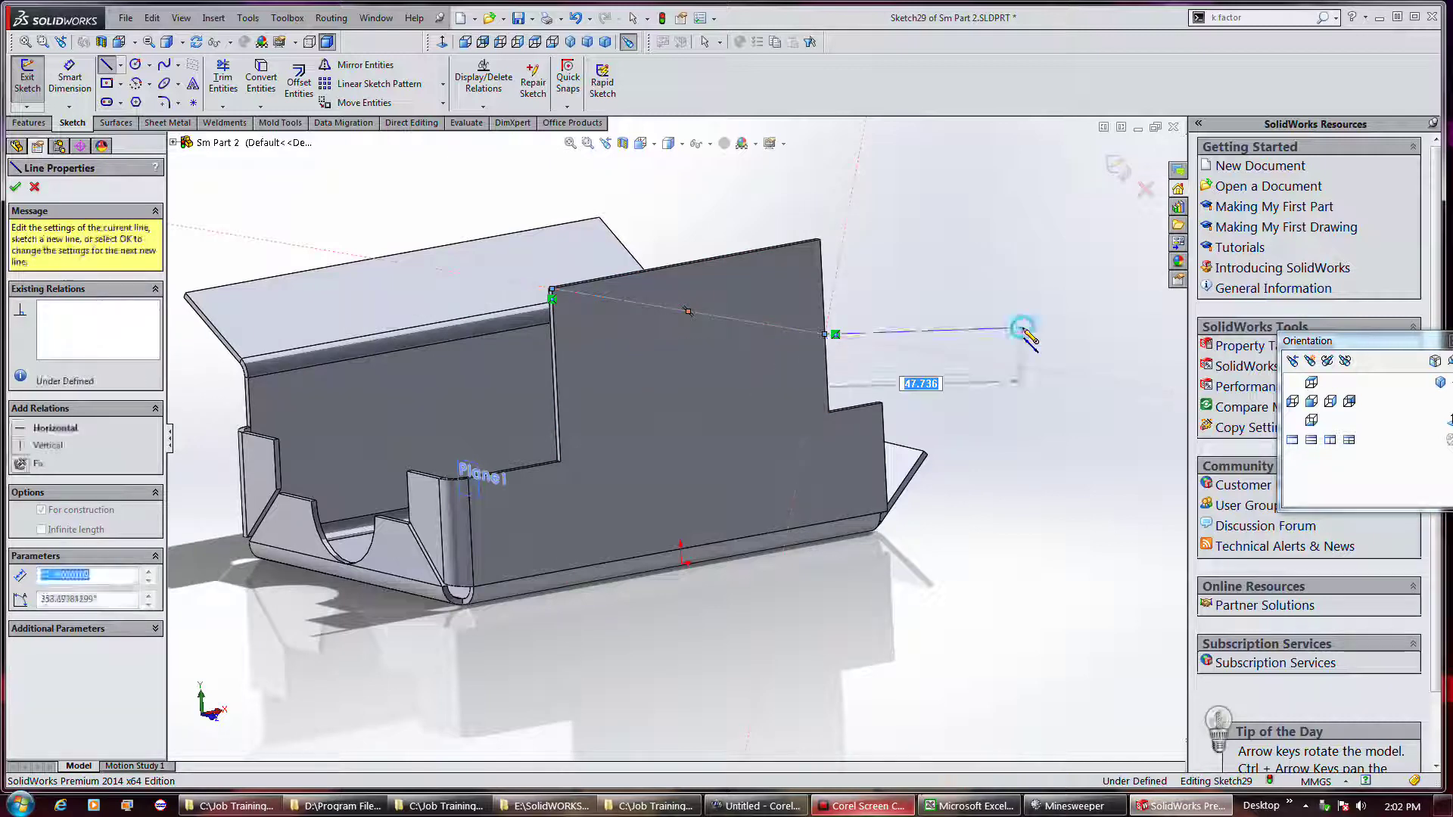
{"action": "key", "text": "Escape"}
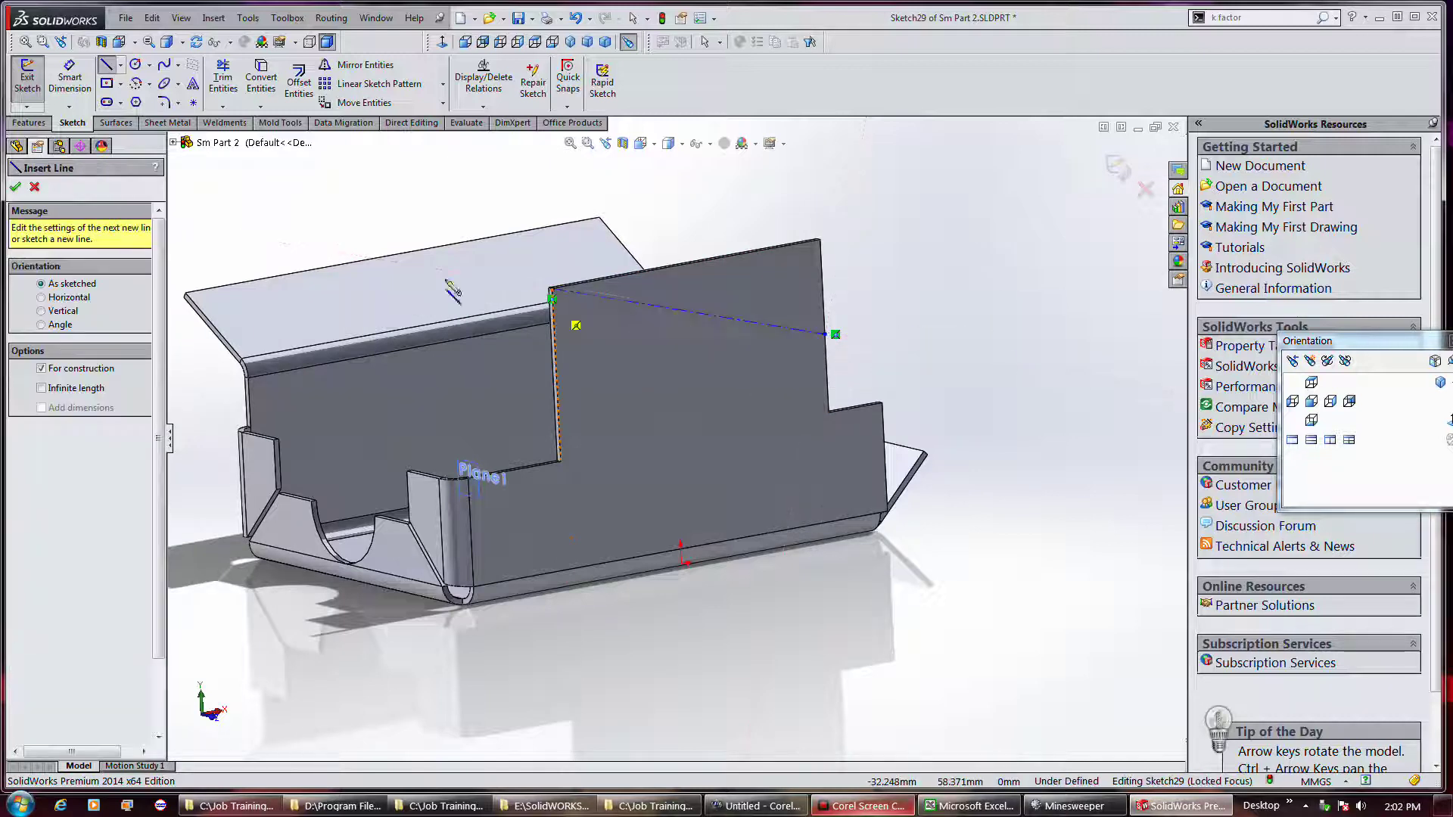
Draw a vertical straight slot centred on the construction line and exit Sketch29.
{"action": "left_click", "coordinate": [179, 89]}
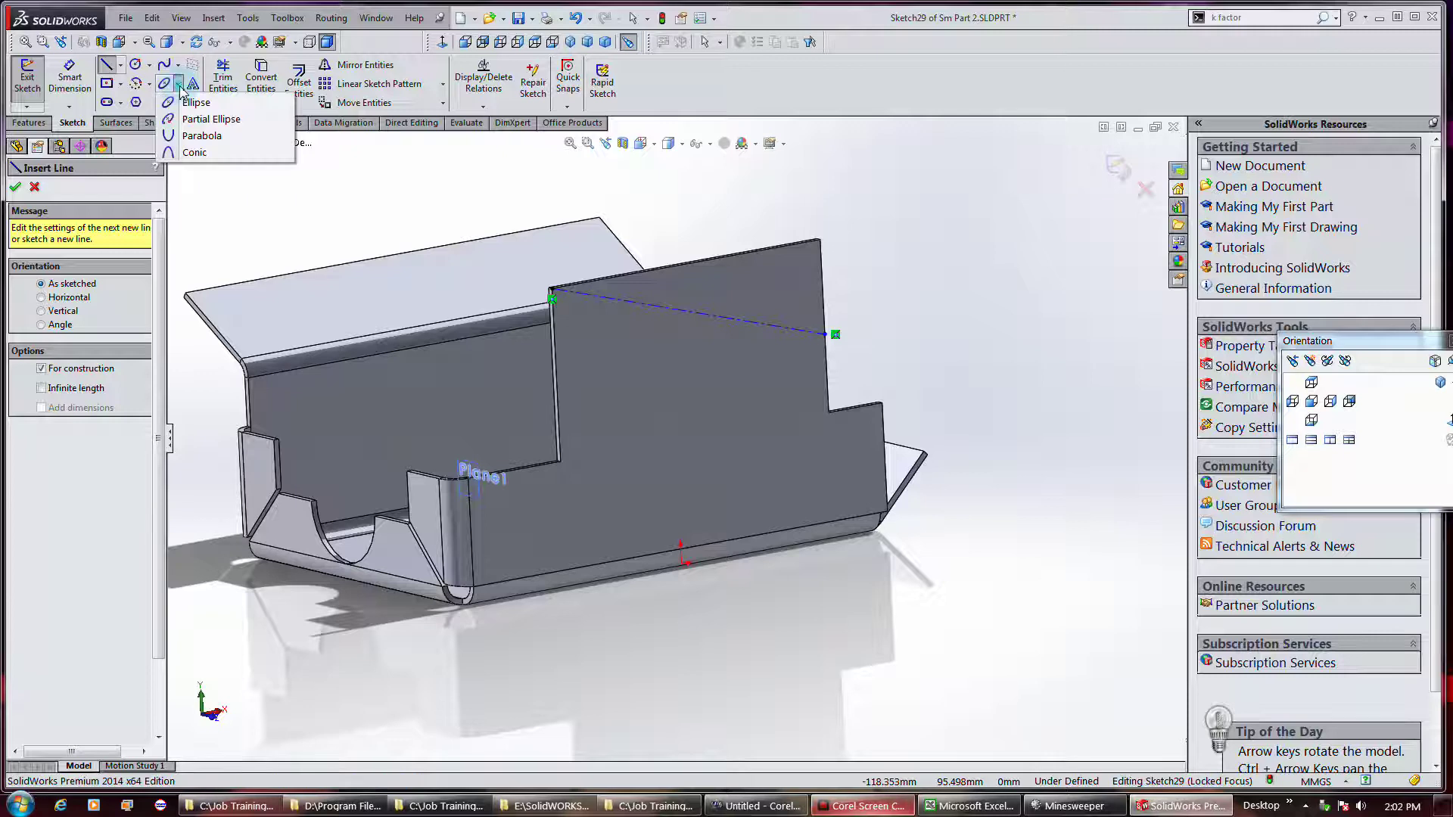
{"action": "left_click", "coordinate": [180, 89]}
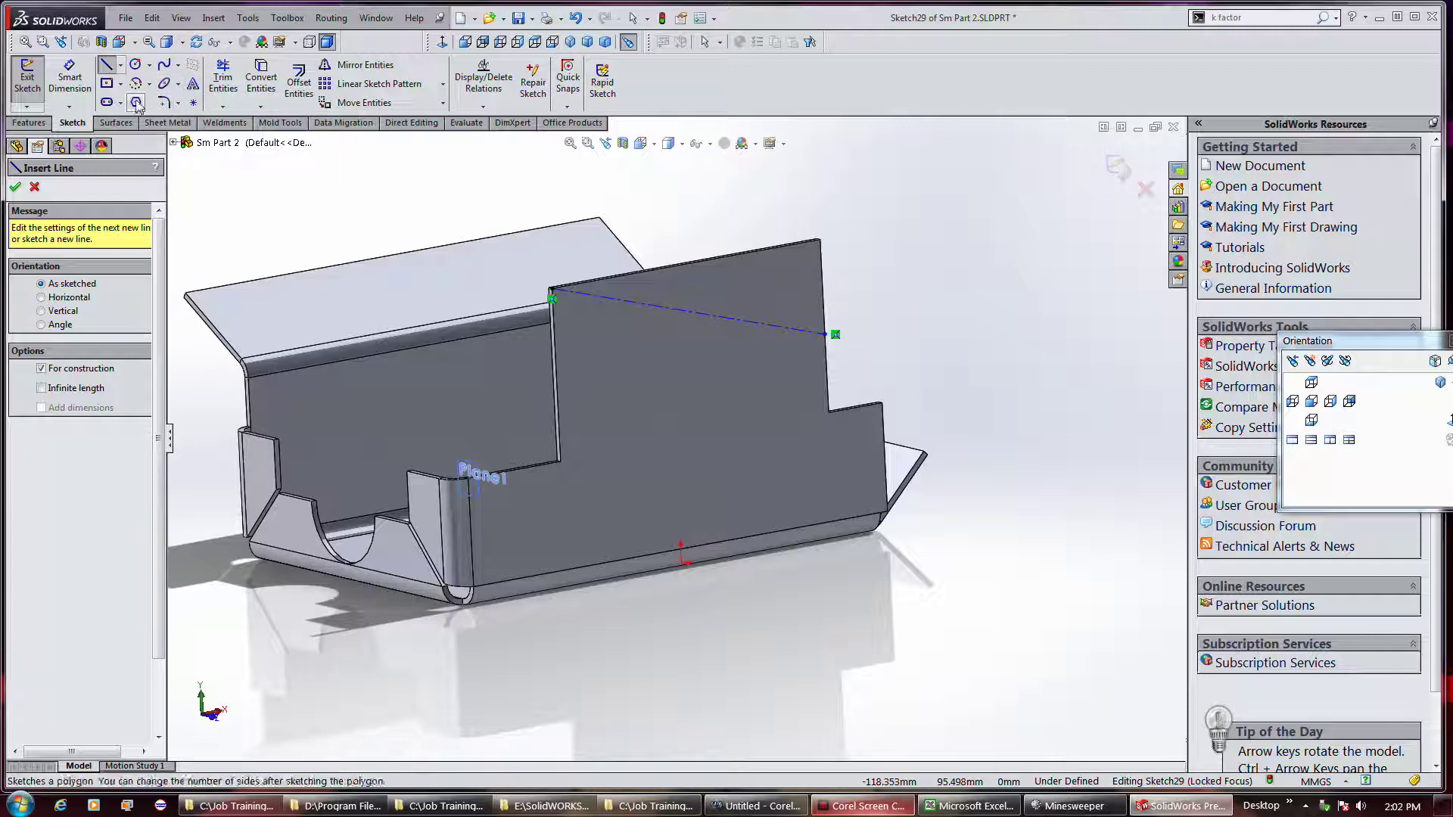
{"action": "left_click", "coordinate": [107, 103]}
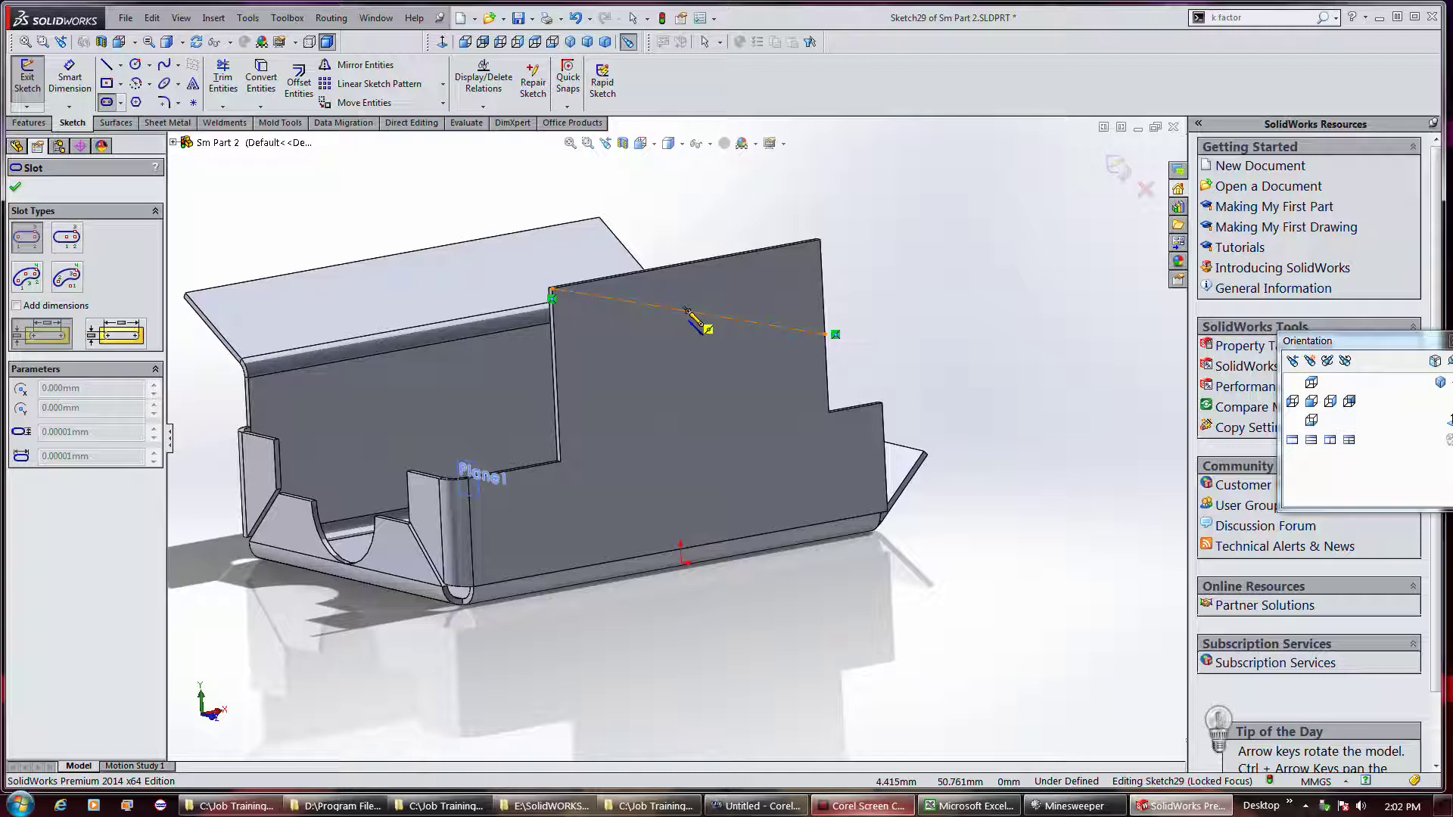
{"action": "left_click", "coordinate": [686, 310]}
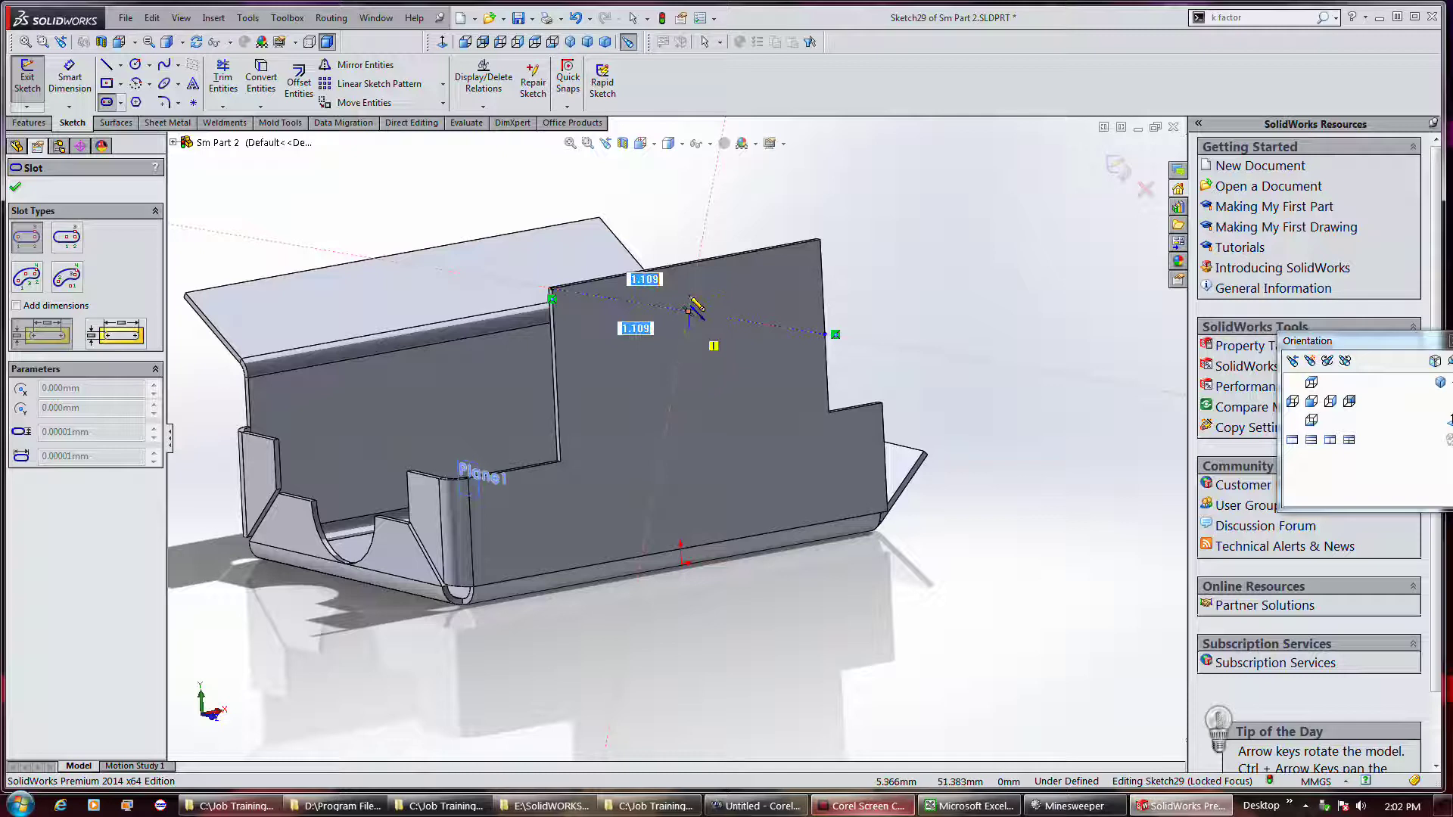
{"action": "scroll", "coordinate": [687, 292], "scroll_direction": "down", "scroll_amount": 3}
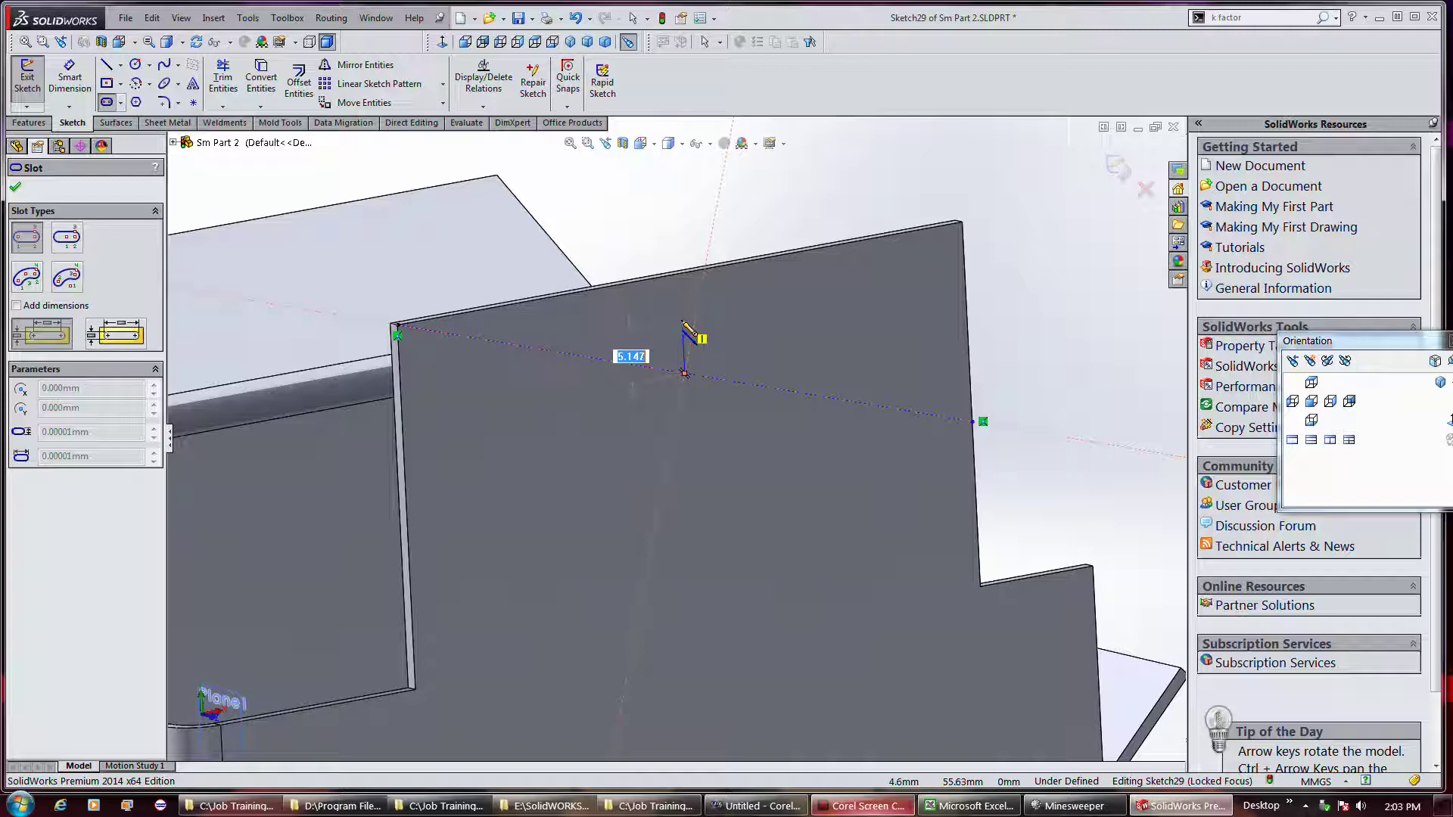
{"action": "left_click", "coordinate": [682, 320]}
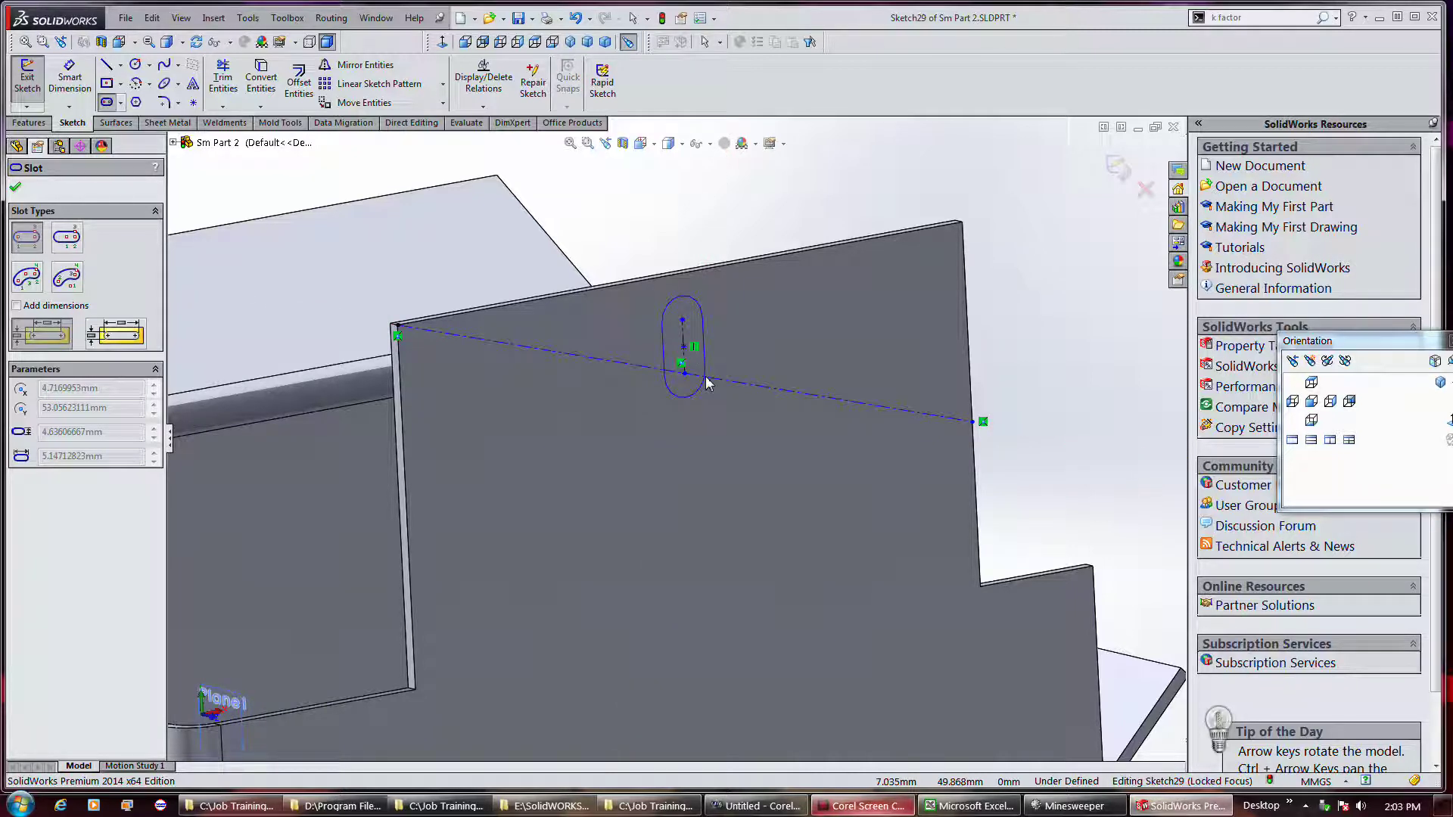
{"action": "left_click", "coordinate": [705, 382]}
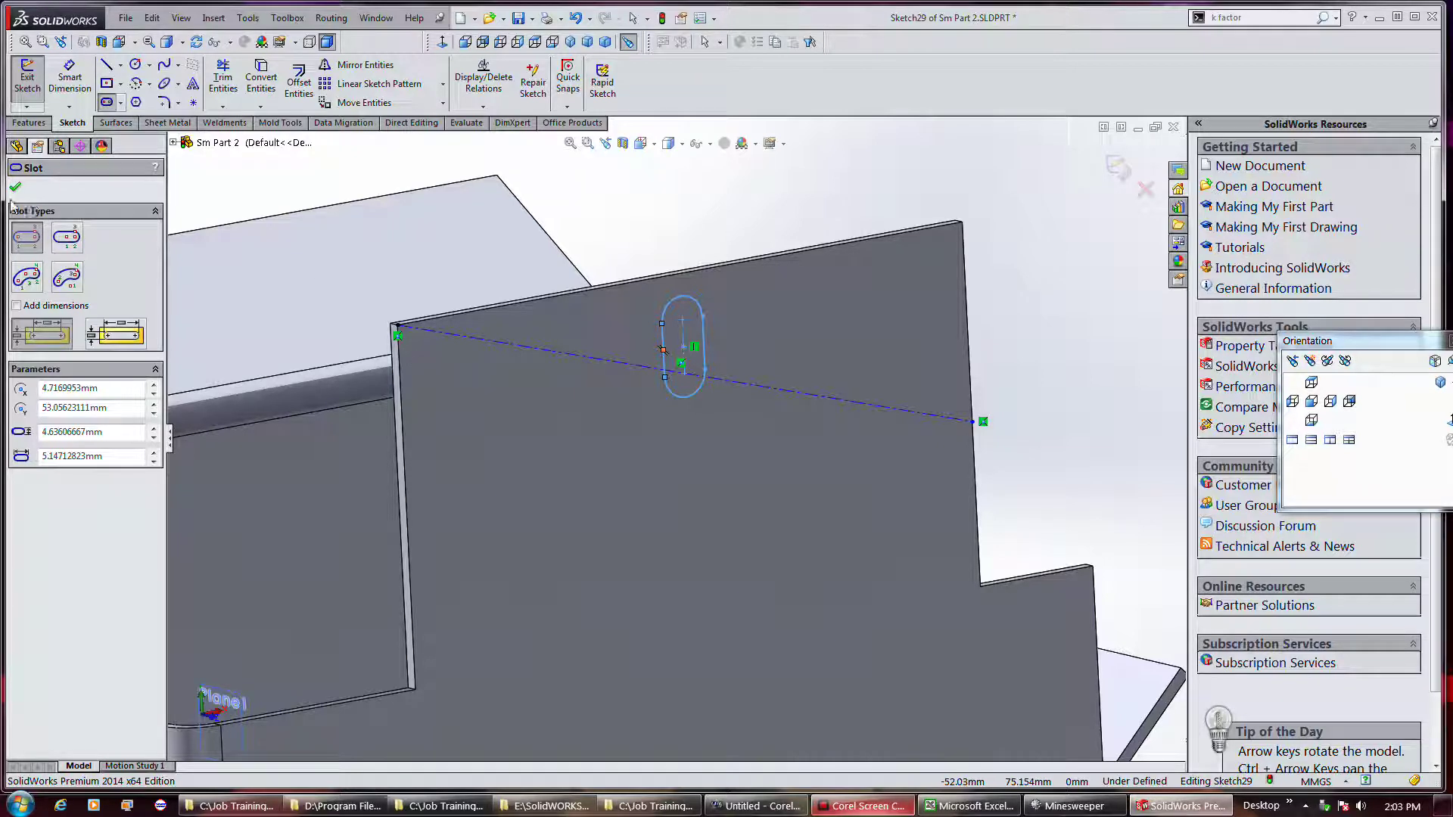
{"action": "left_click", "coordinate": [27, 75]}
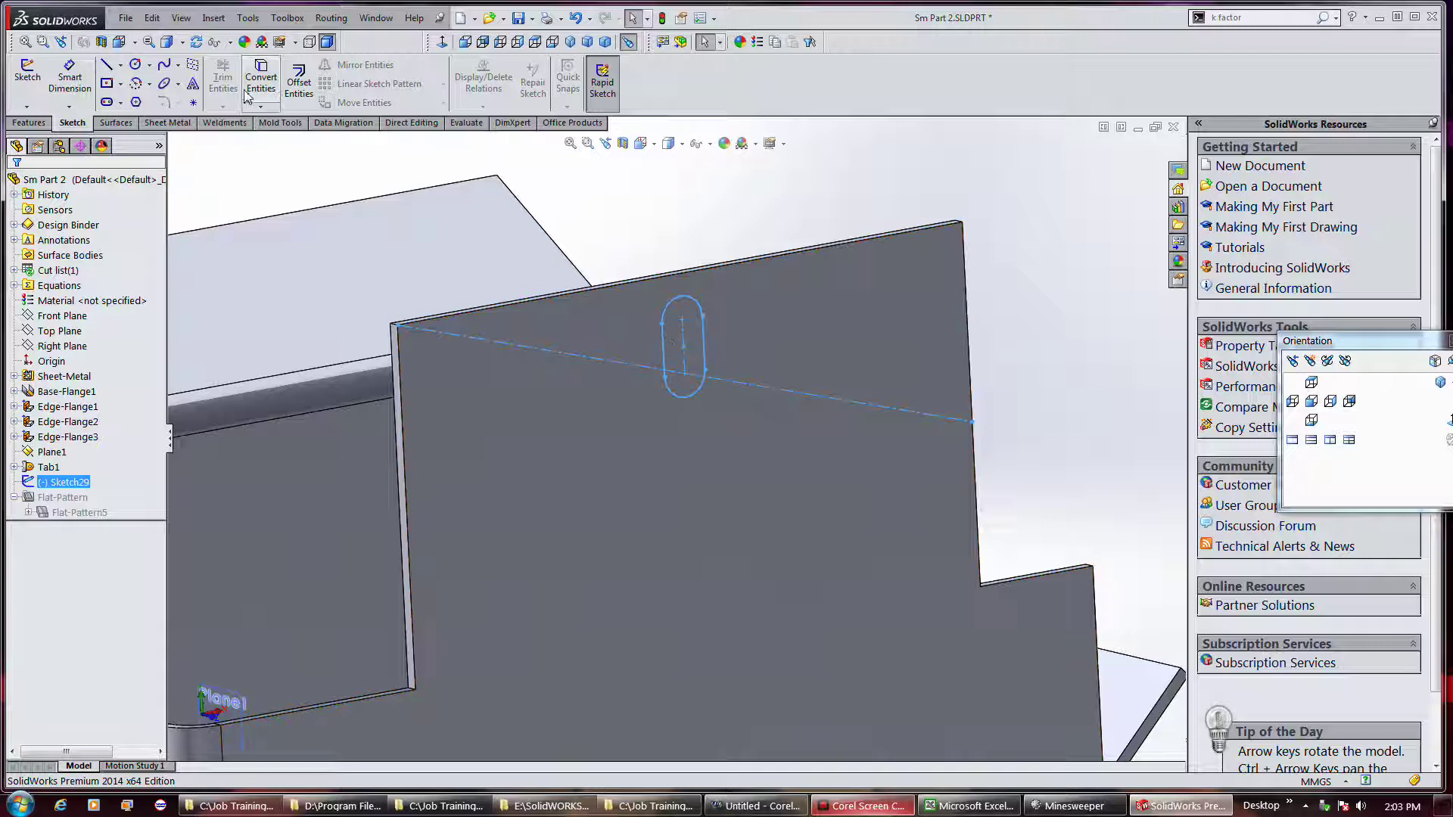
Create Cut-Extrude1 from the slot sketch with a Through All end condition.
{"action": "left_click", "coordinate": [116, 122]}
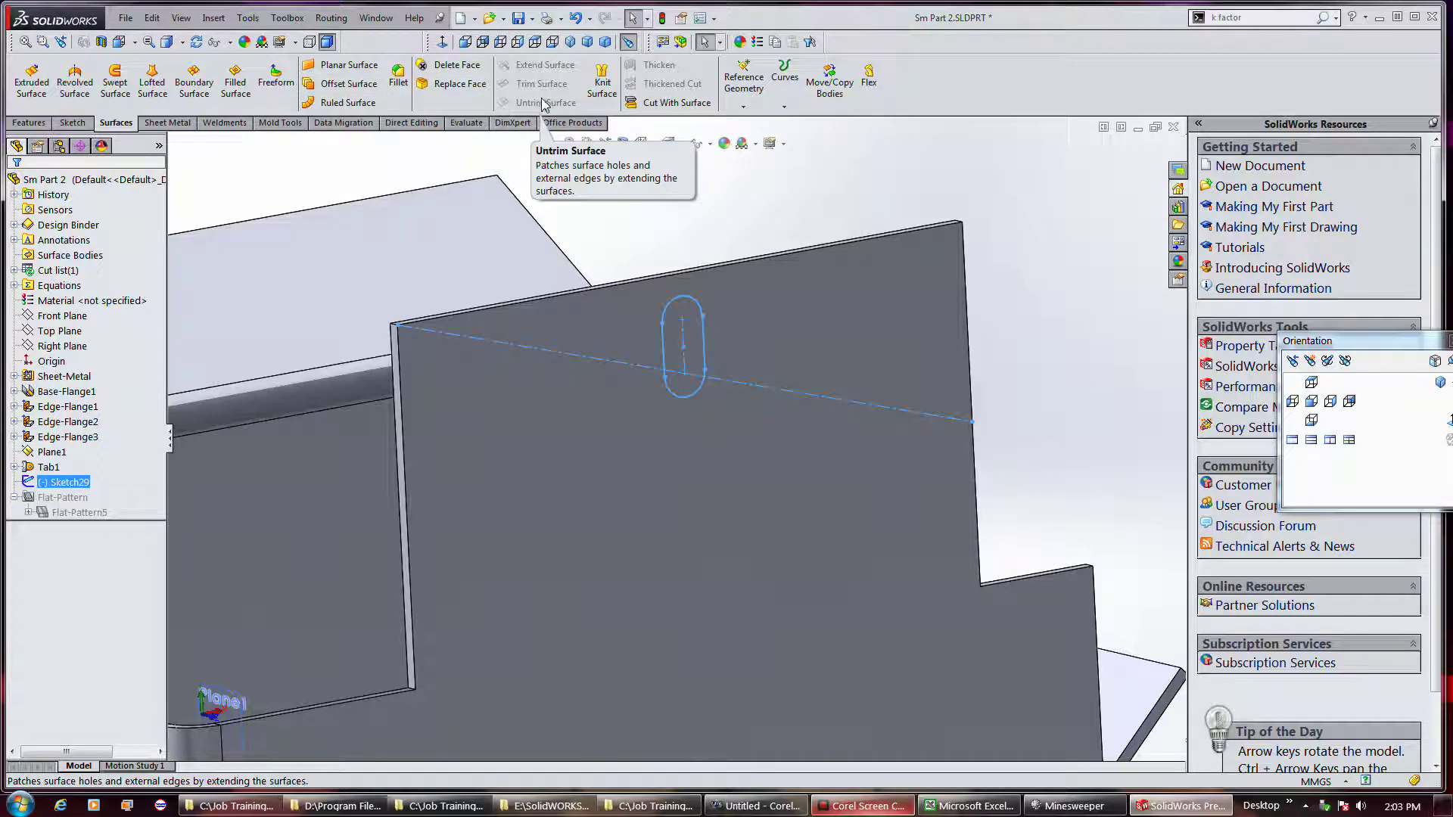
{"action": "left_click", "coordinate": [168, 123]}
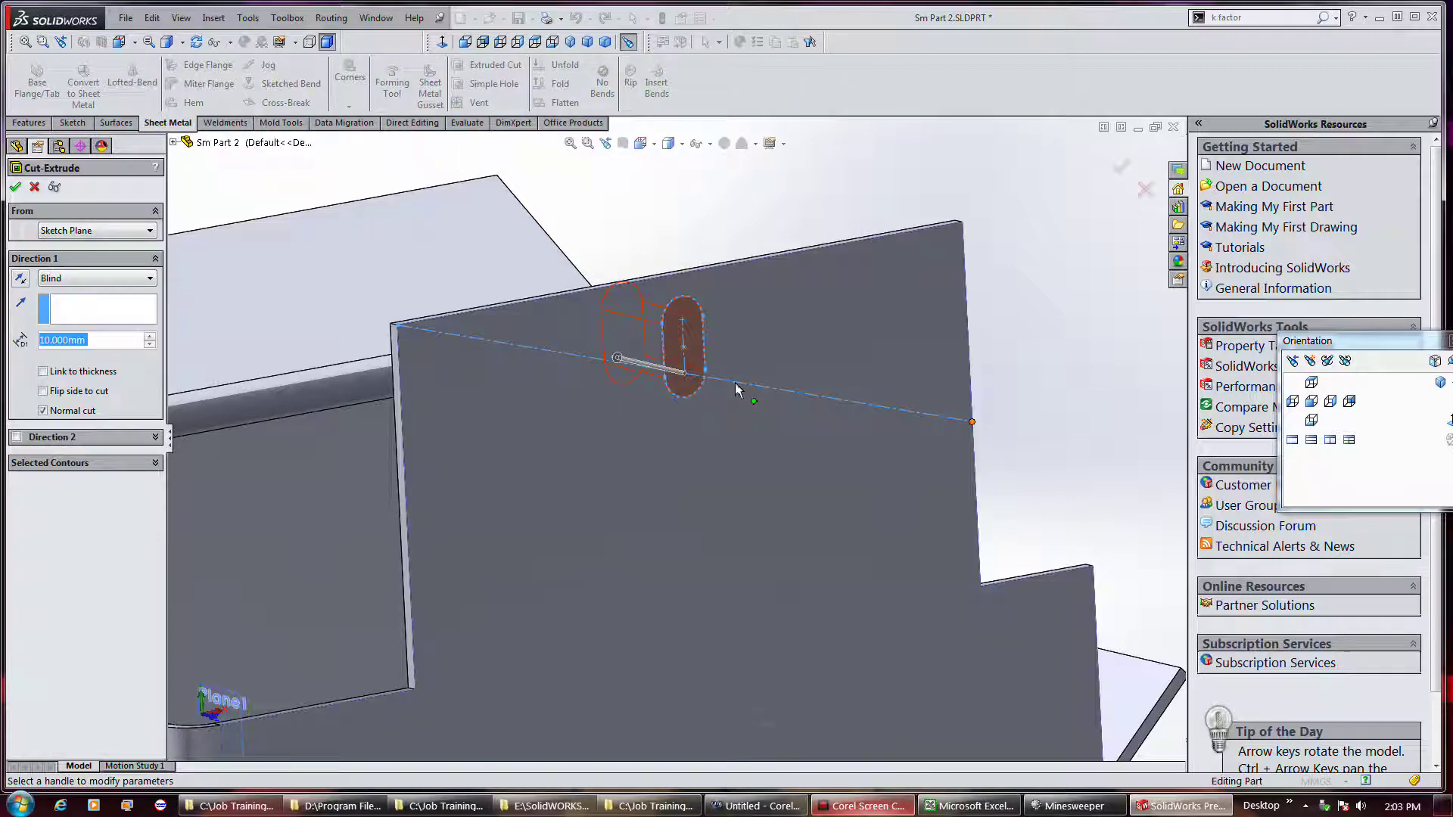
{"action": "middle_click_drag", "start_coordinate": [670, 247], "coordinate": [715, 300]}
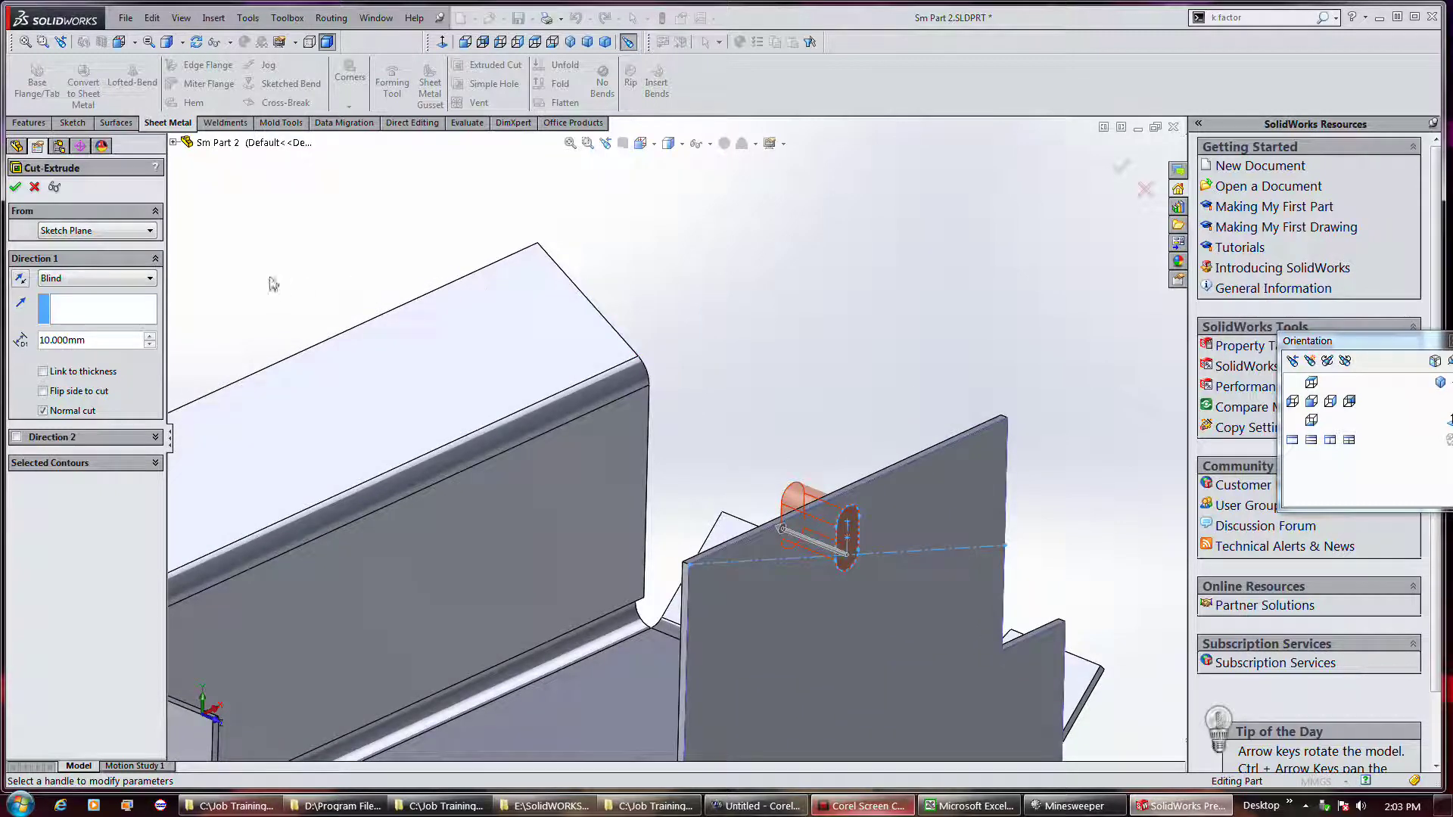
{"action": "left_click", "coordinate": [133, 284]}
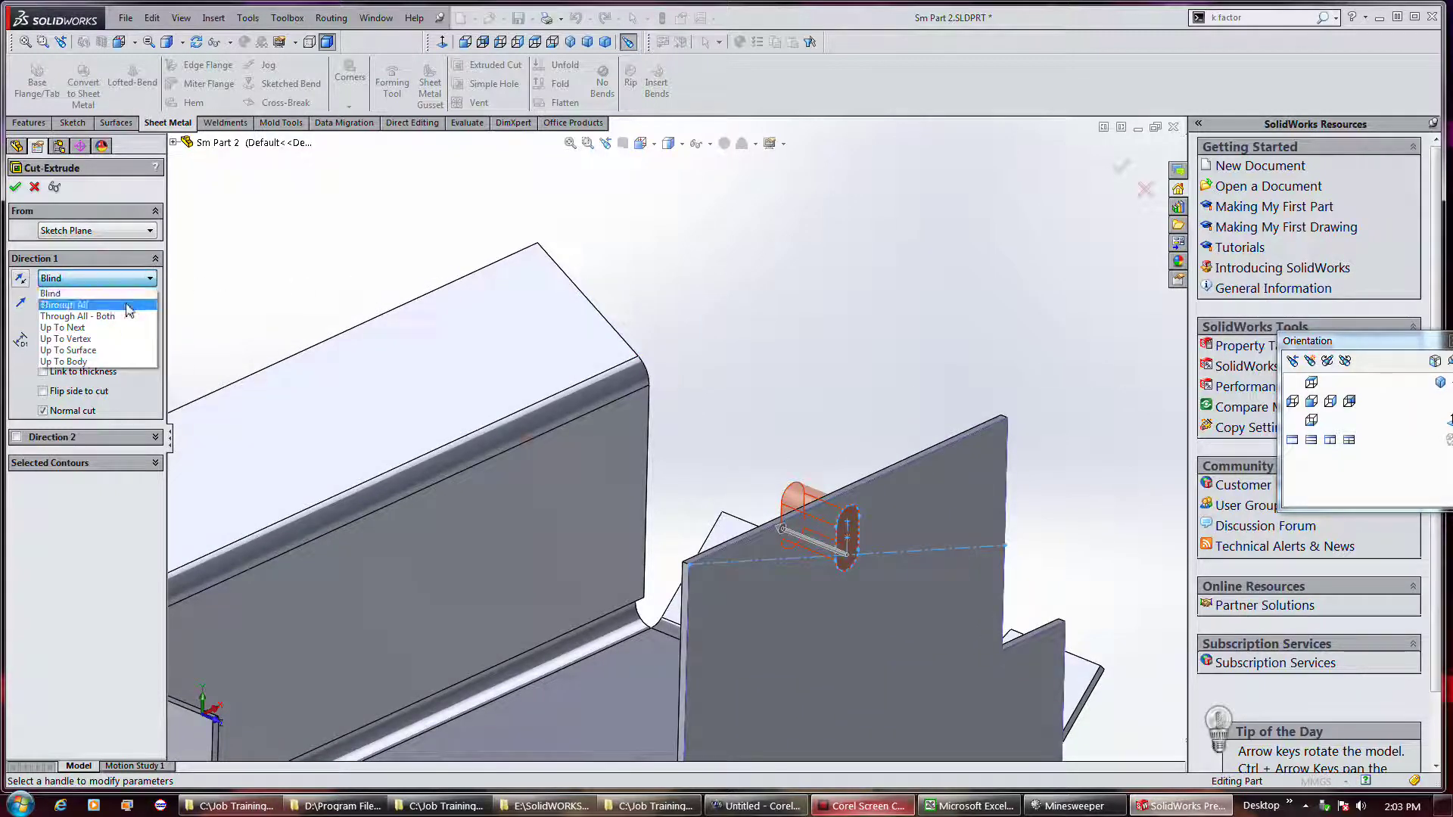
{"action": "left_click", "coordinate": [130, 305]}
{"action": "middle_click_drag", "start_coordinate": [334, 305], "coordinate": [363, 238]}
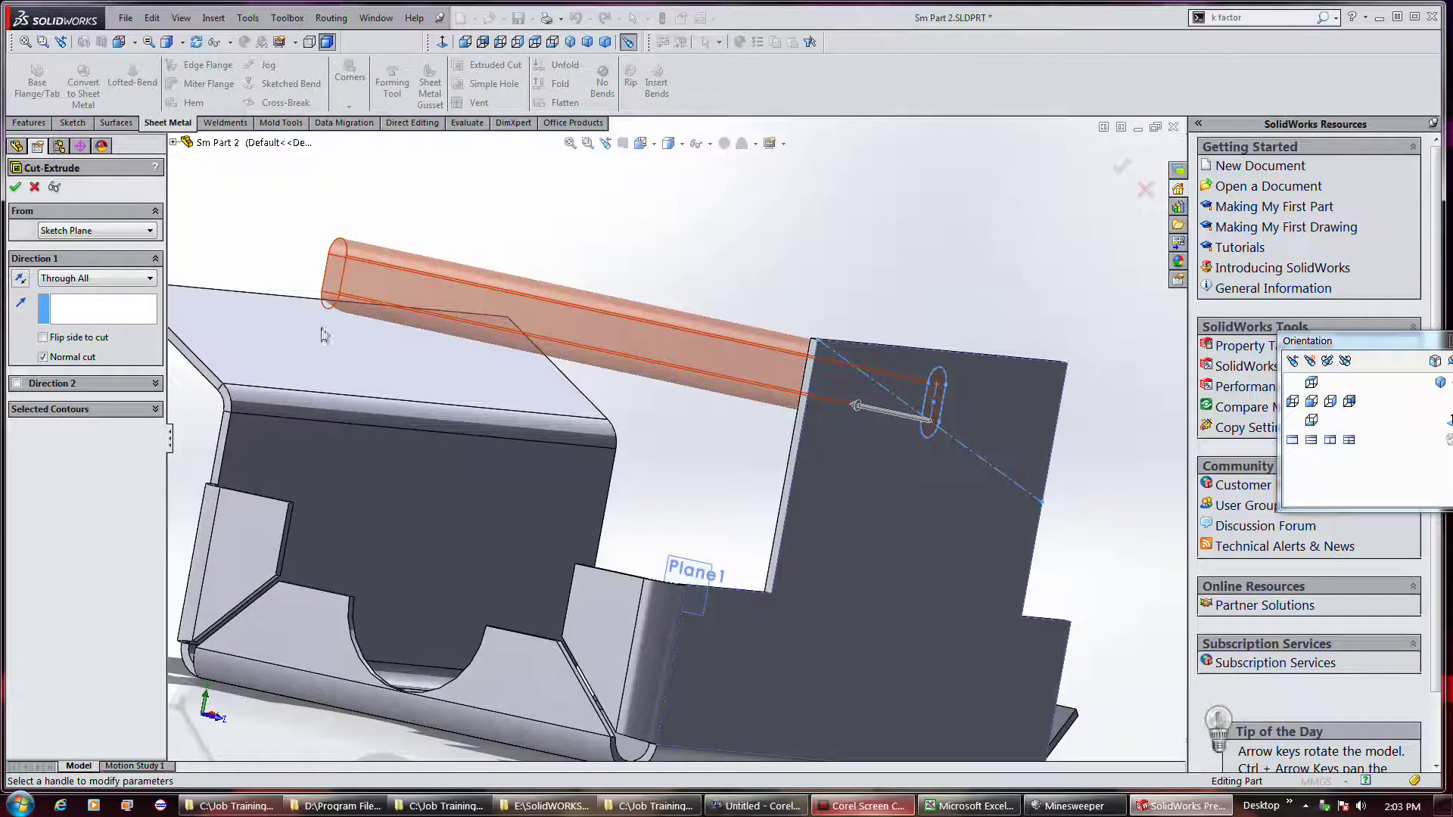
{"action": "left_click", "coordinate": [15, 186]}
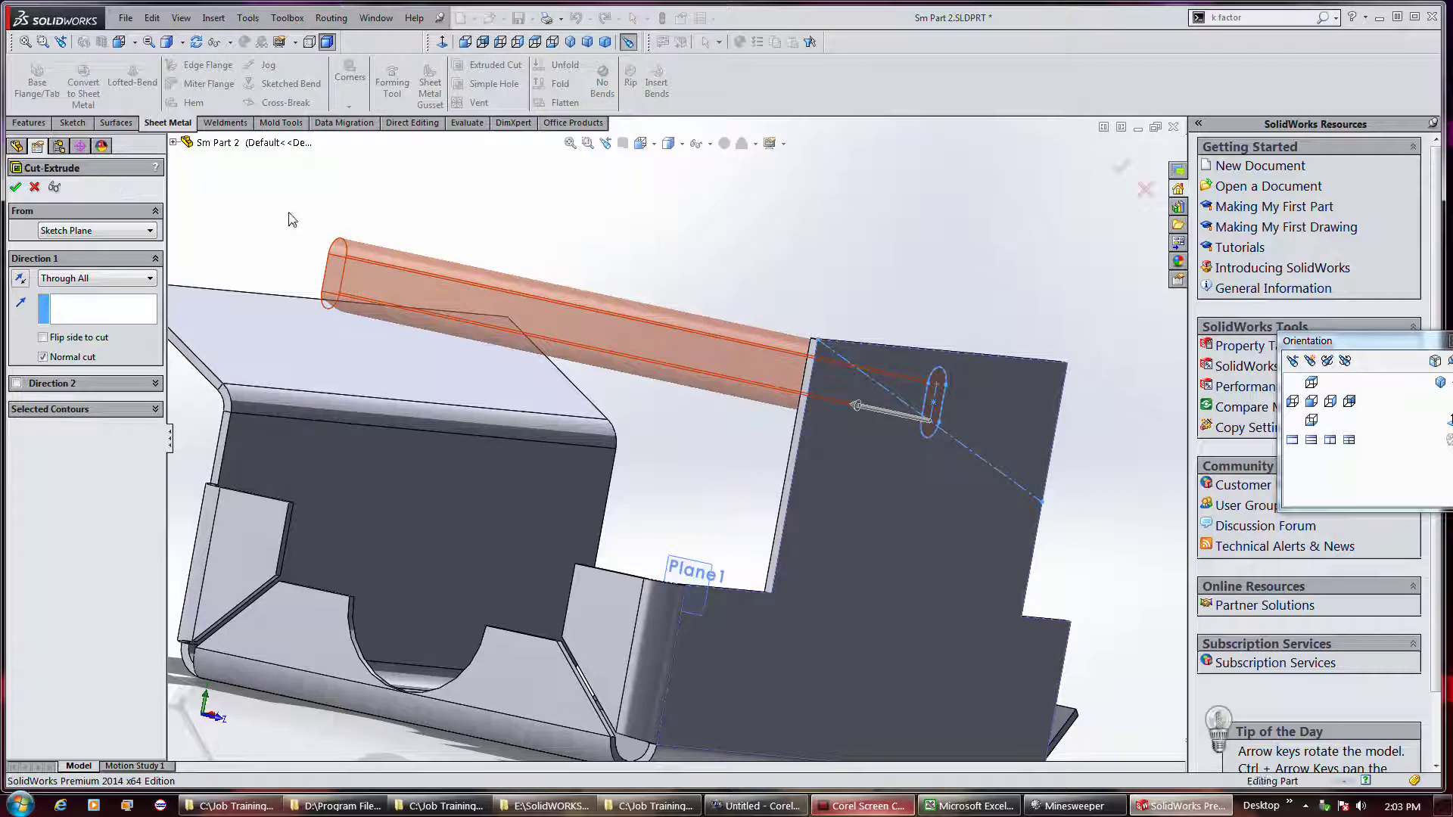
{"action": "middle_click_drag", "start_coordinate": [435, 265], "coordinate": [434, 316]}
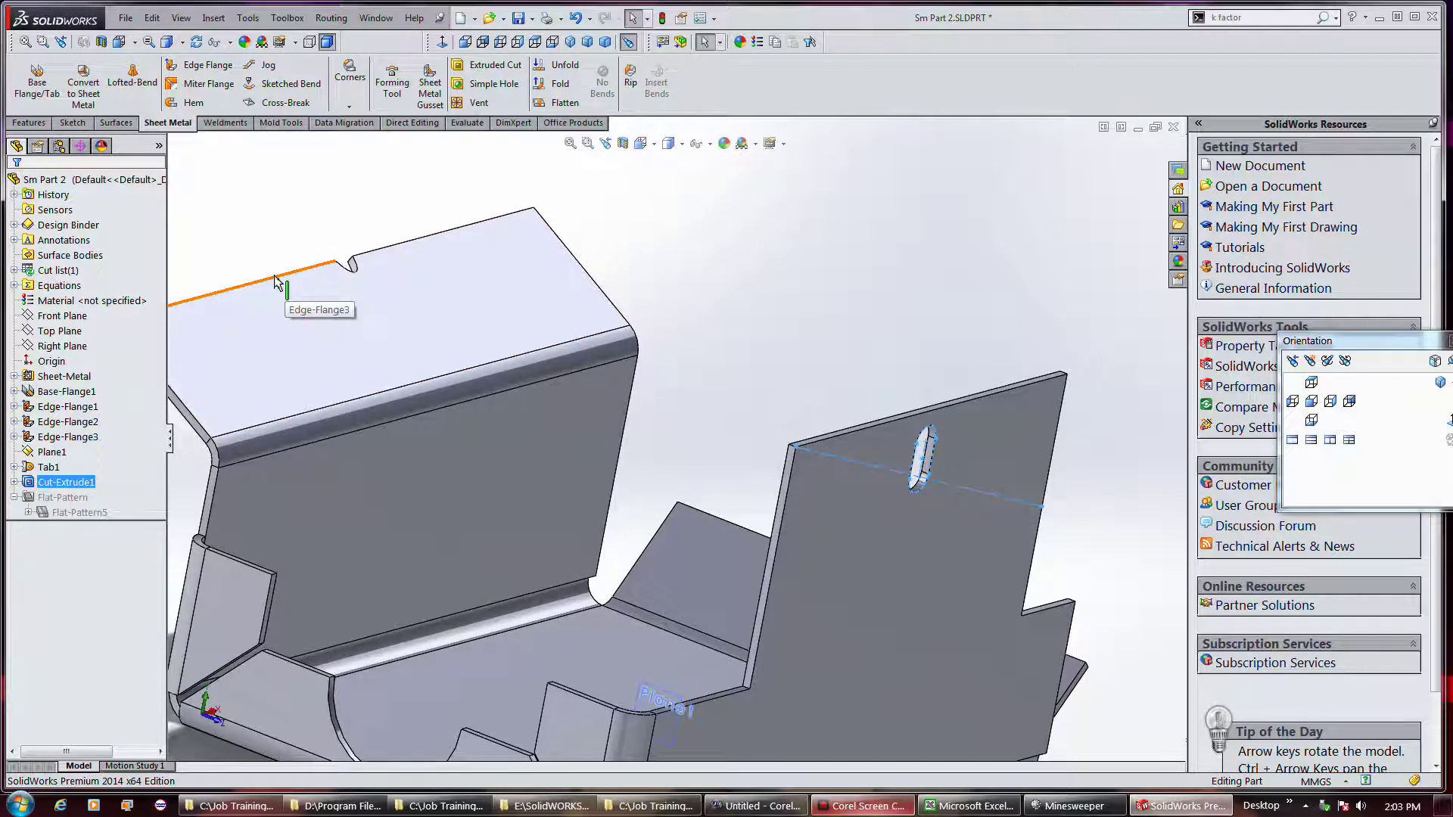
Expand Cut-Extrude1 and bring up the options for its slot sketch Sketch29.
{"action": "left_click", "coordinate": [73, 123]}
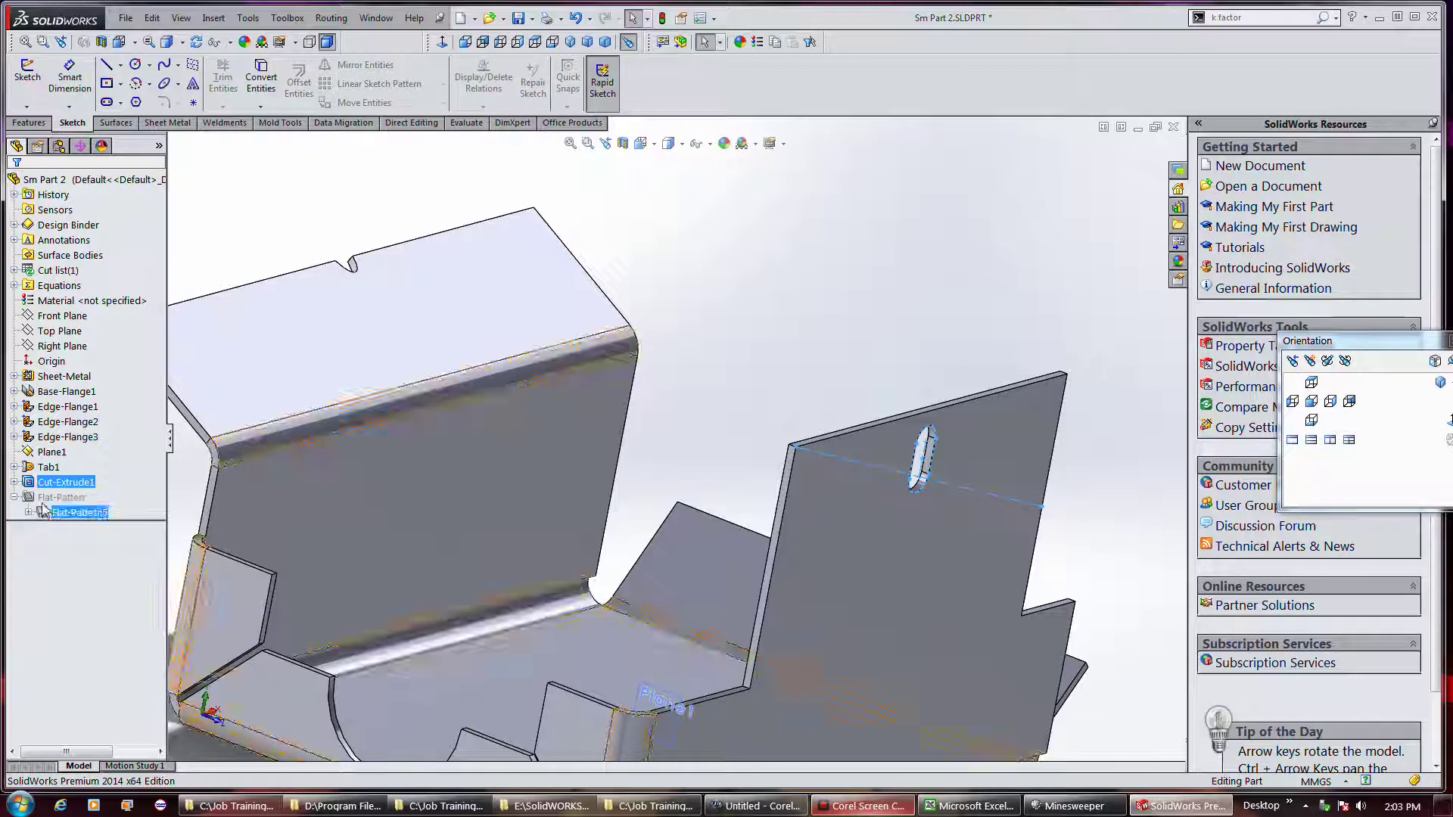
{"action": "left_click", "coordinate": [14, 482]}
{"action": "left_click", "coordinate": [50, 497]}
{"action": "right_click", "coordinate": [50, 497]}
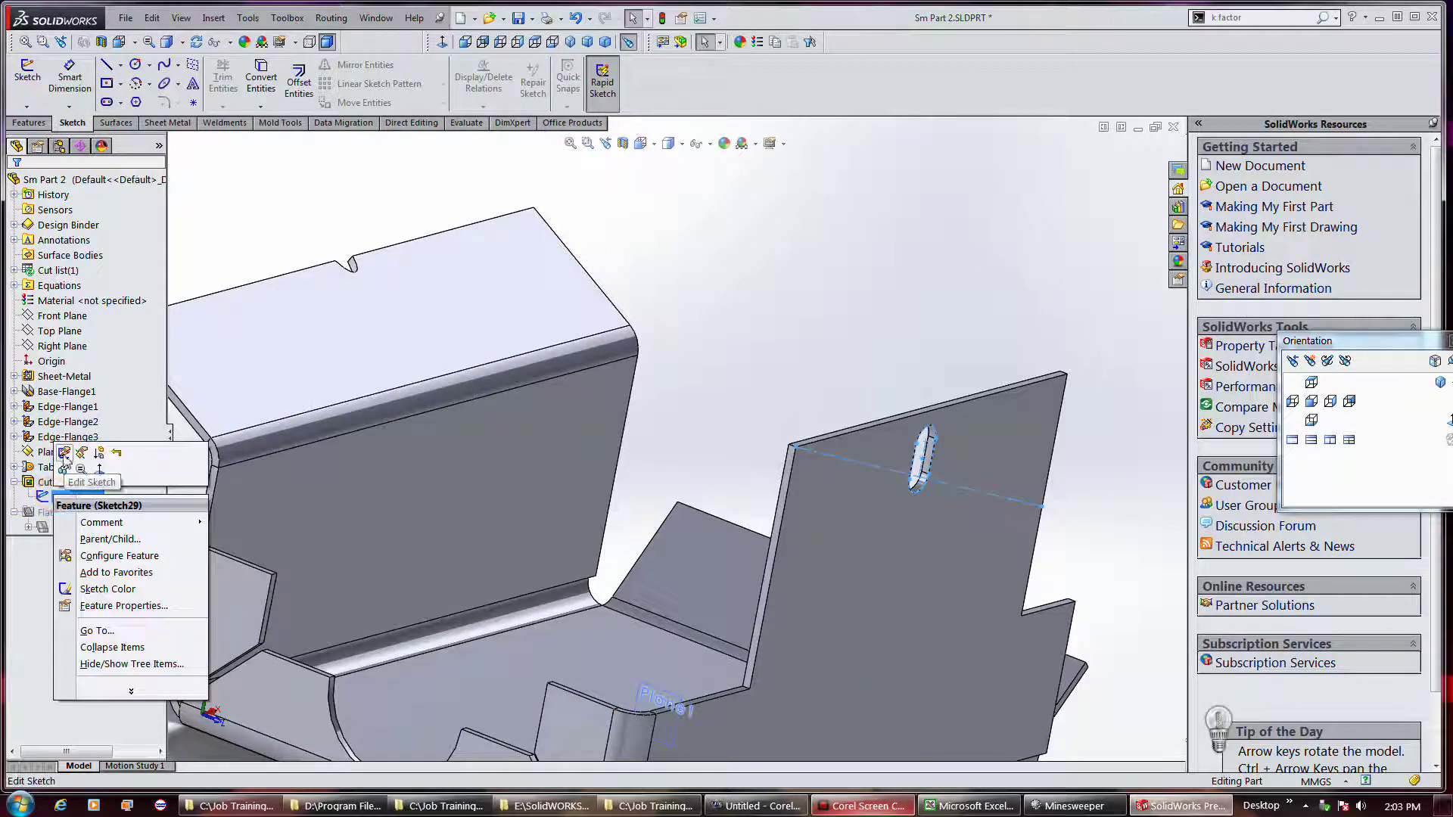
Open Sketch29 for editing and drag the slot's end points to resize it.
{"action": "left_click", "coordinate": [64, 454]}
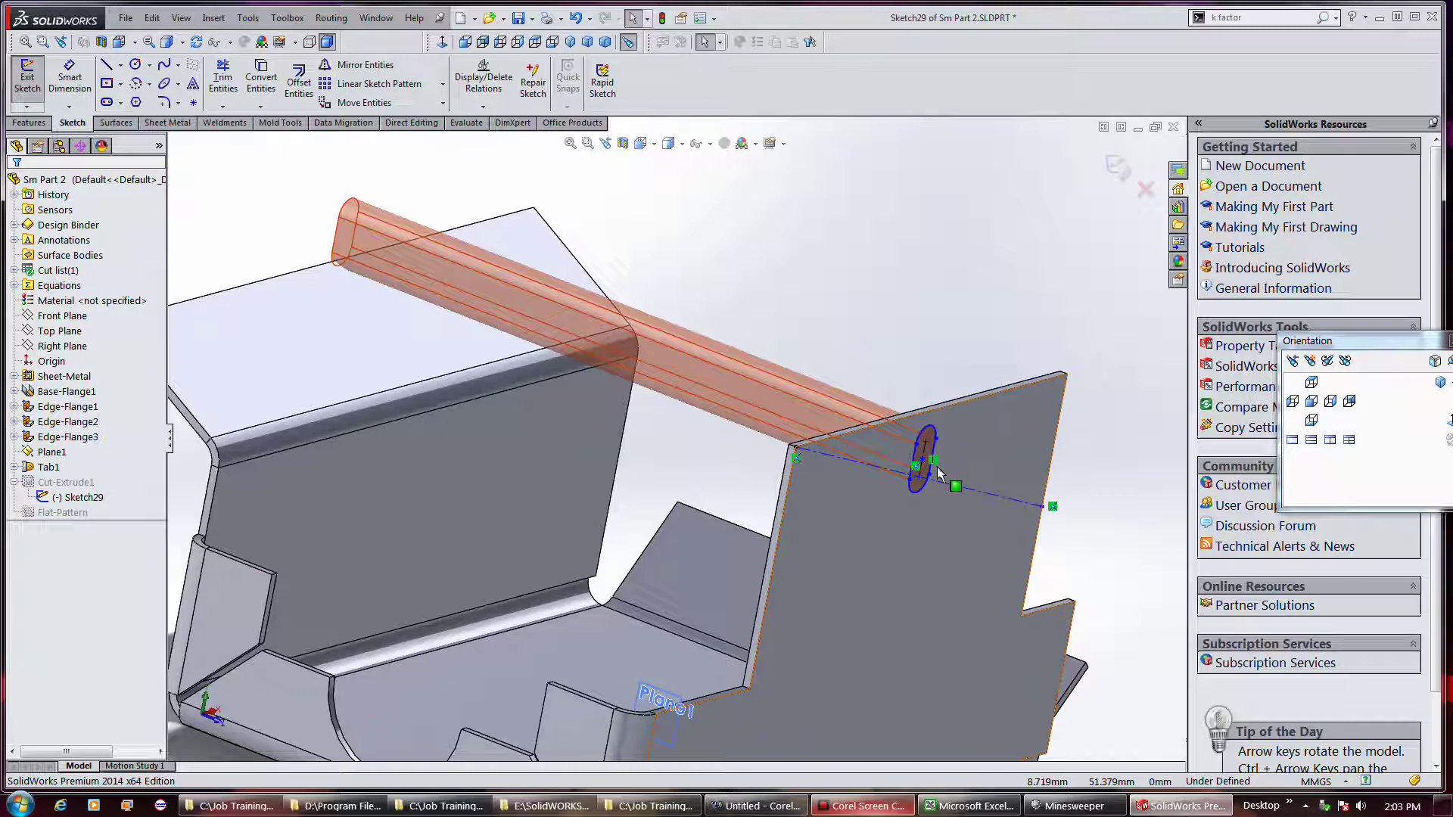
{"action": "scroll", "coordinate": [945, 457], "scroll_direction": "down", "scroll_amount": 2}
{"action": "middle_click_drag", "start_coordinate": [946, 458], "coordinate": [862, 453]}
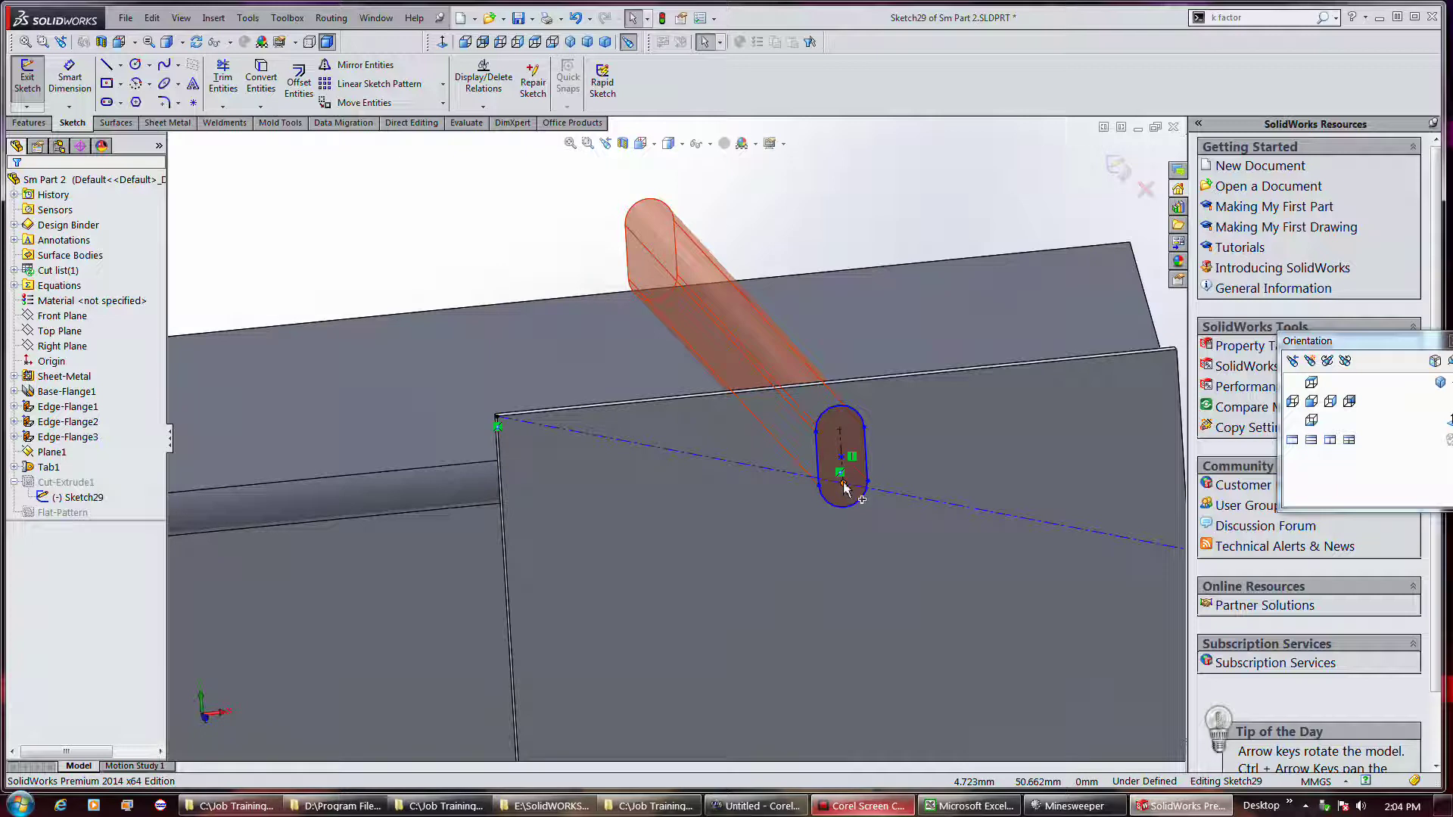
{"action": "scroll", "coordinate": [843, 483], "scroll_direction": "down", "scroll_amount": 3}
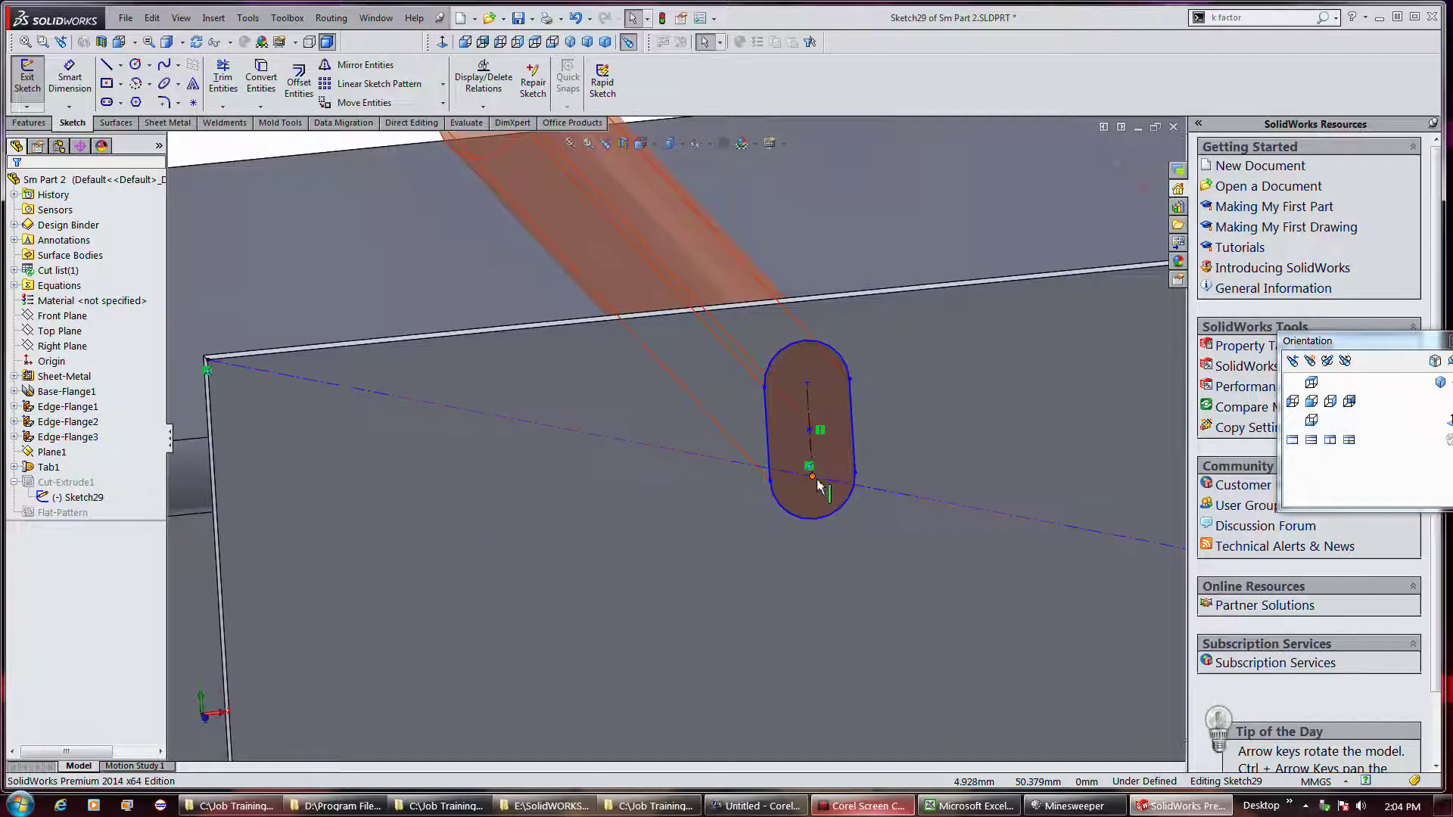
{"action": "left_click_drag", "start_coordinate": [813, 479], "coordinate": [817, 562]}
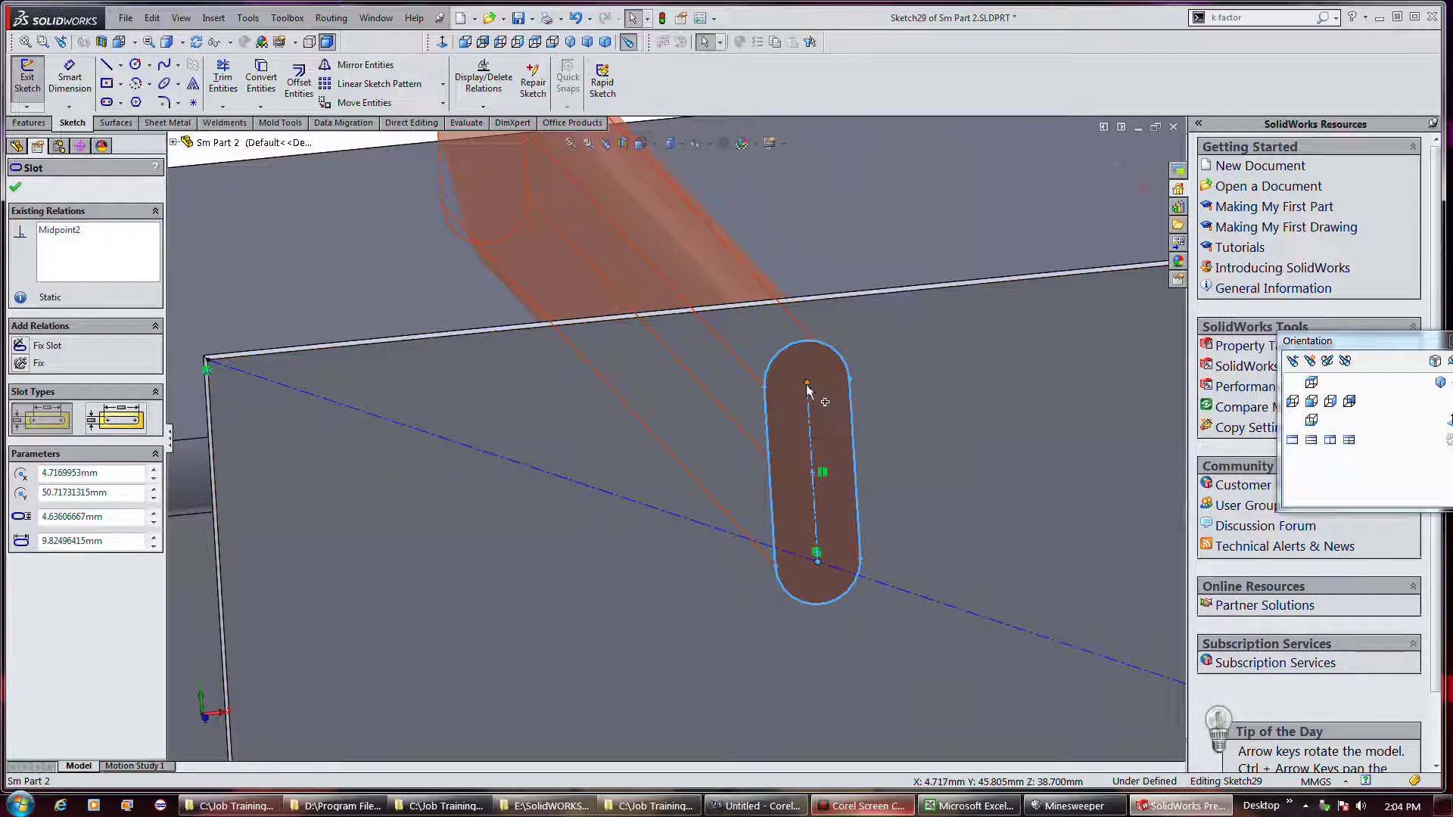
{"action": "left_click_drag", "start_coordinate": [808, 383], "coordinate": [812, 457]}
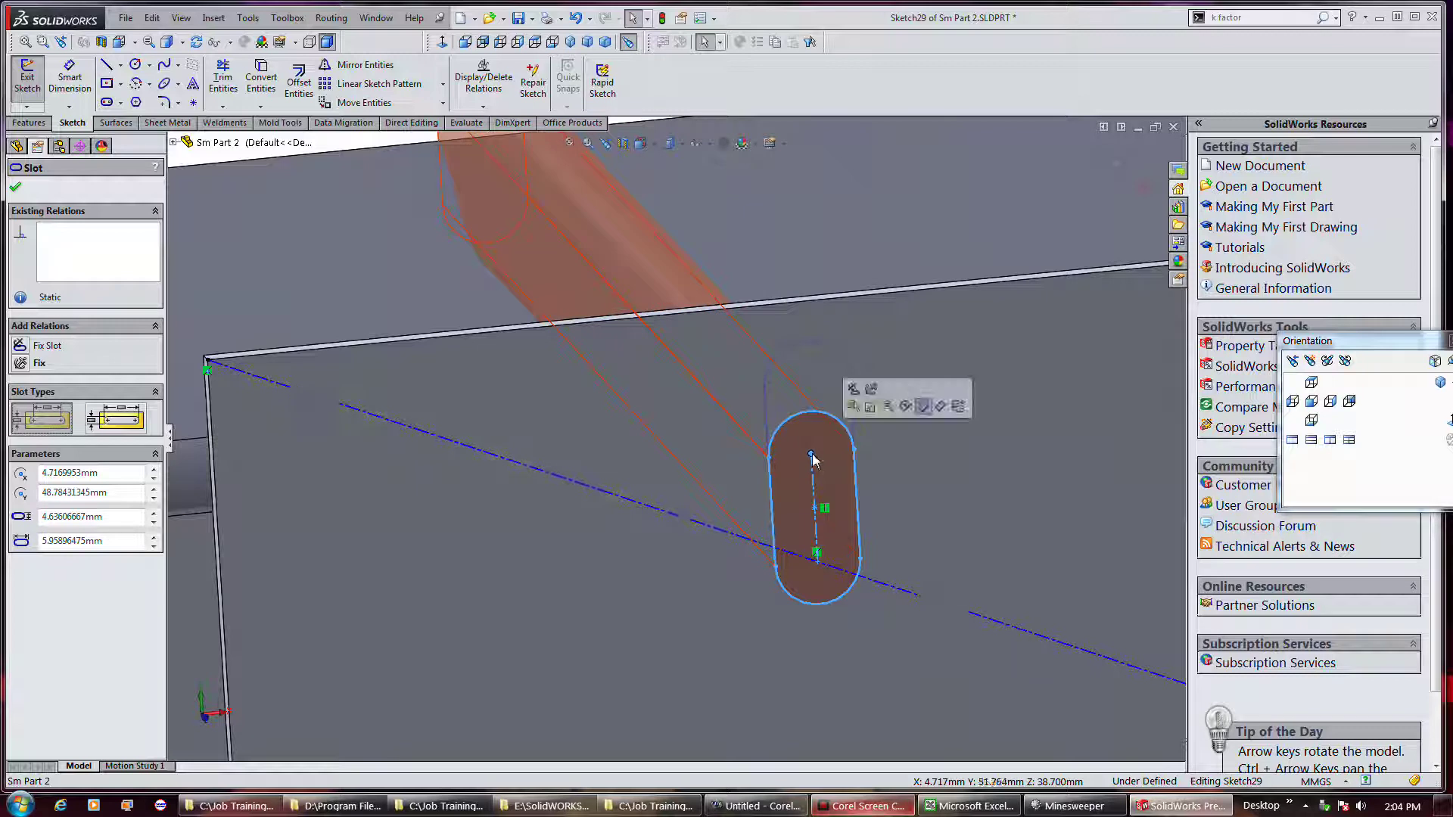
{"action": "scroll", "coordinate": [668, 443], "scroll_direction": "up", "scroll_amount": 4}
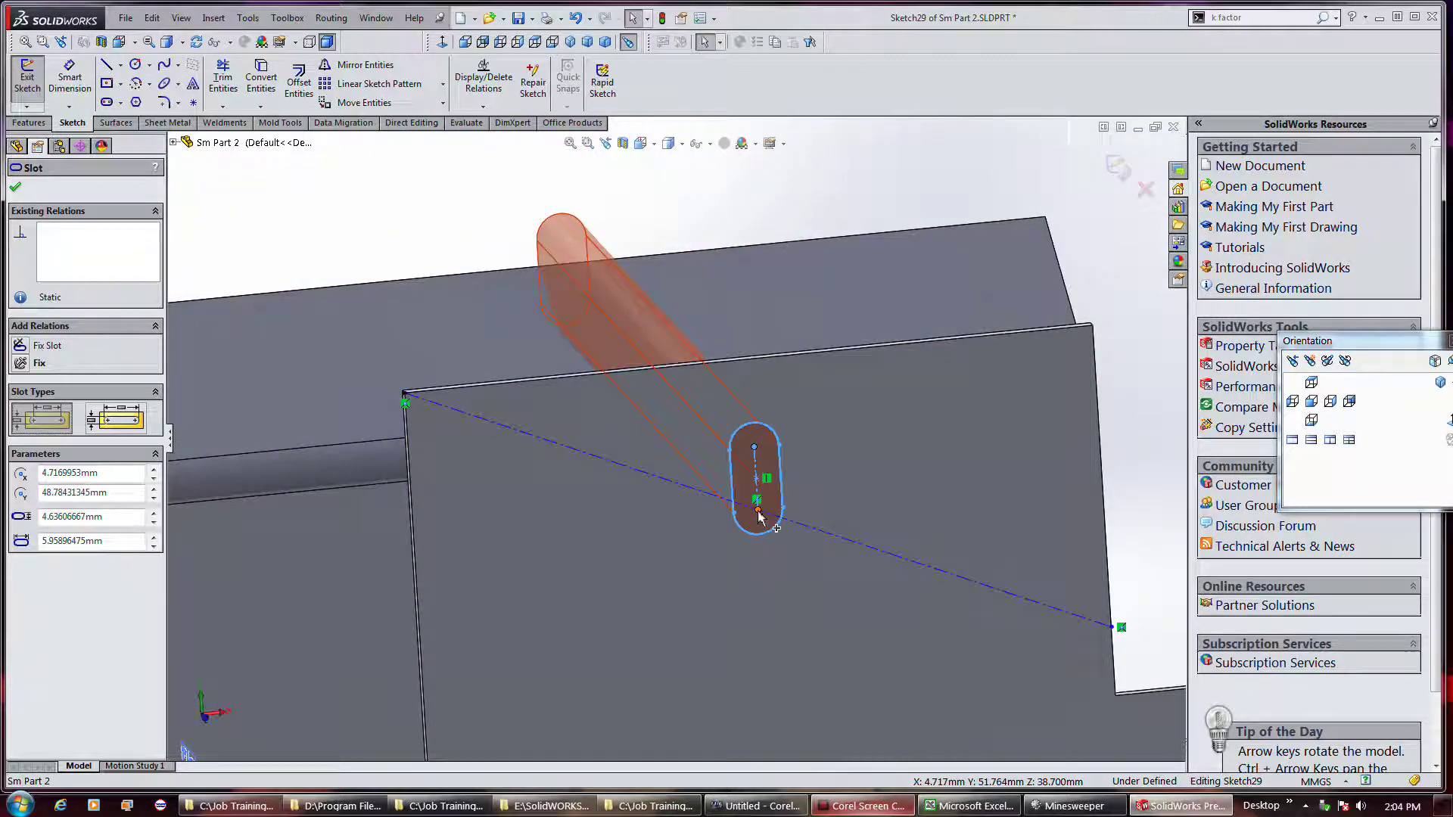
Reposition the slot's top and bottom ends to shorten it, then accept the slot changes.
{"action": "left_click", "coordinate": [756, 483]}
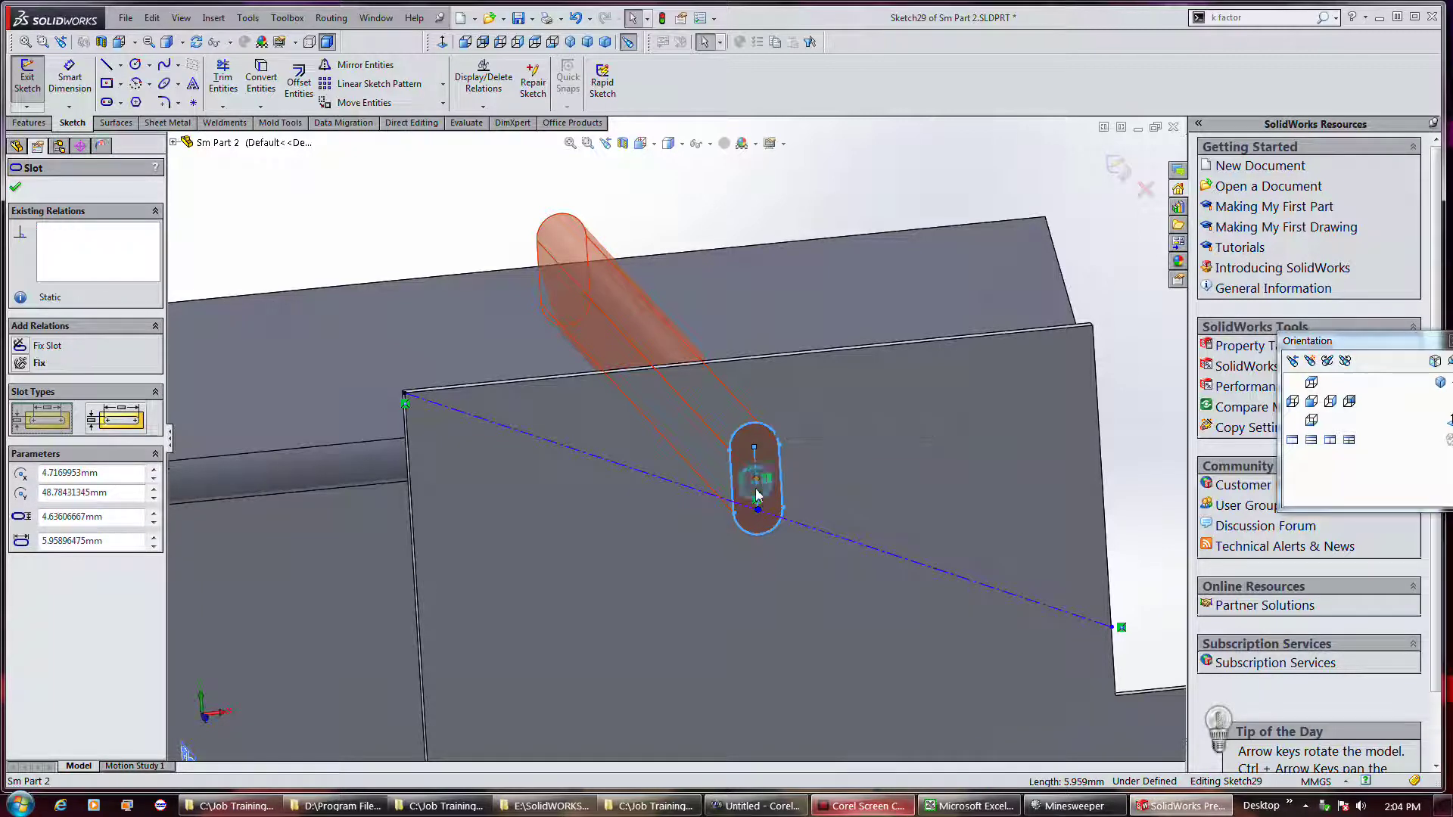
{"action": "left_click_drag", "start_coordinate": [756, 490], "coordinate": [730, 430]}
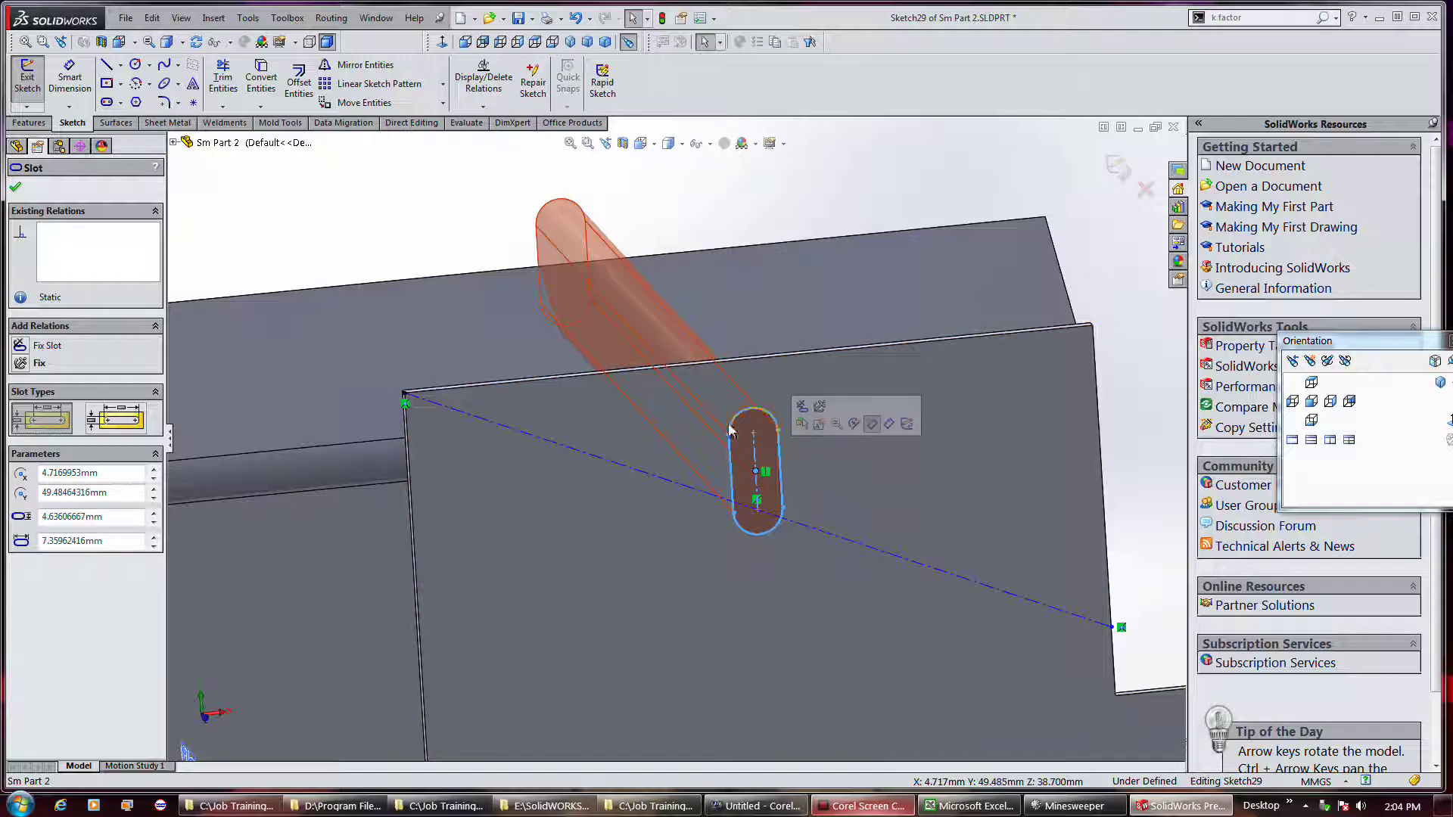
{"action": "left_click", "coordinate": [793, 404]}
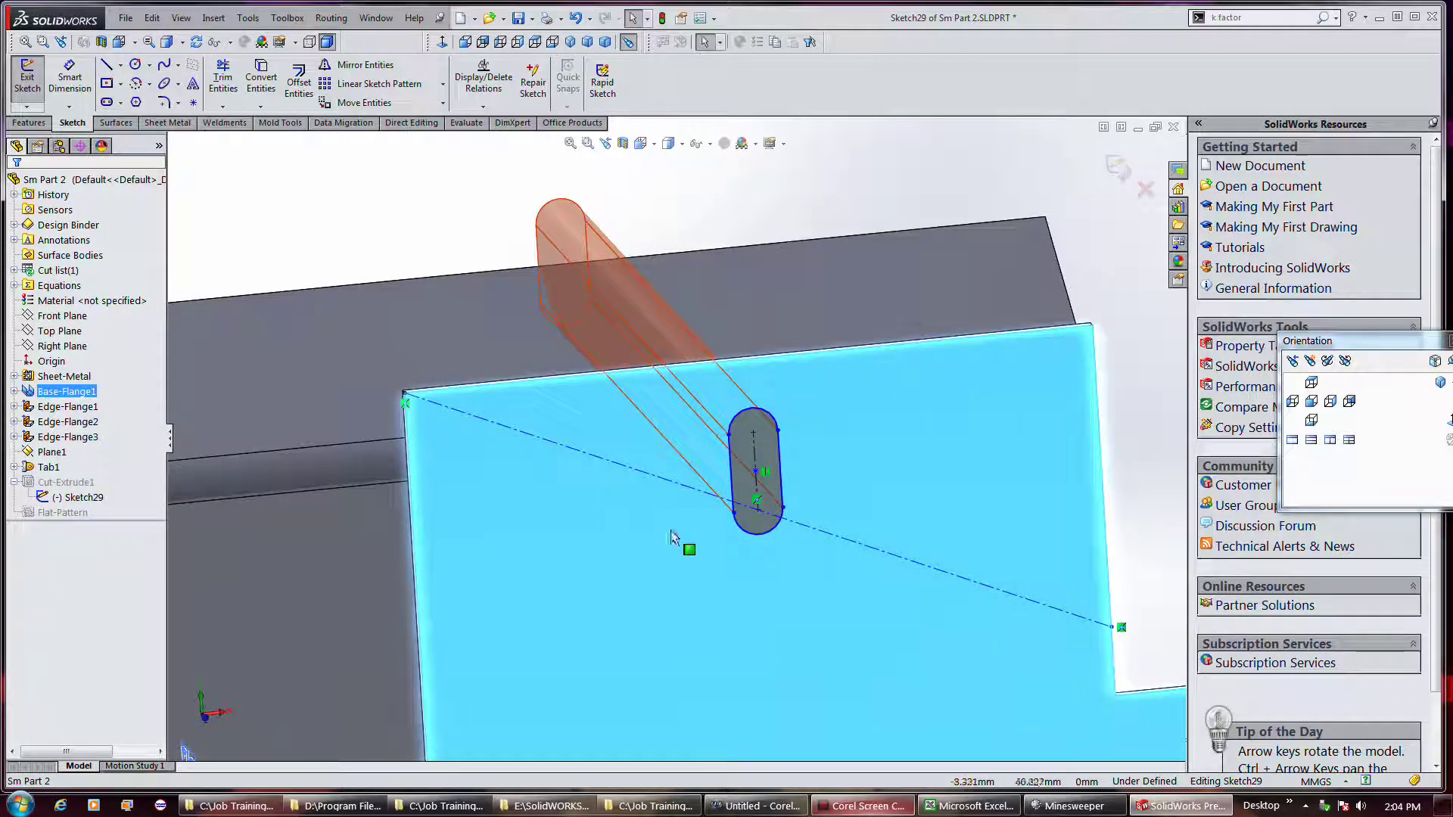
{"action": "left_click", "coordinate": [780, 469]}
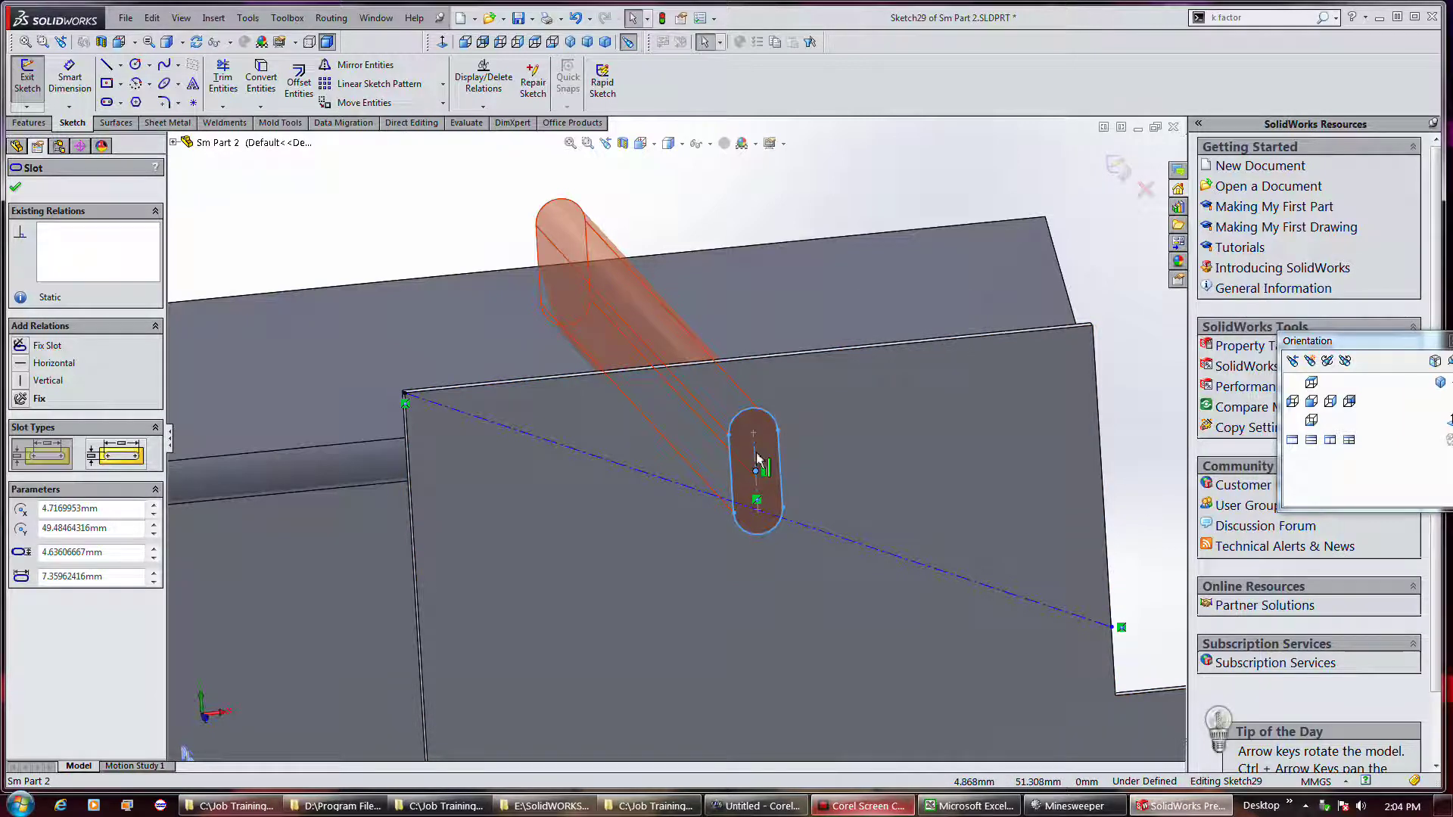
{"action": "left_click", "coordinate": [759, 505]}
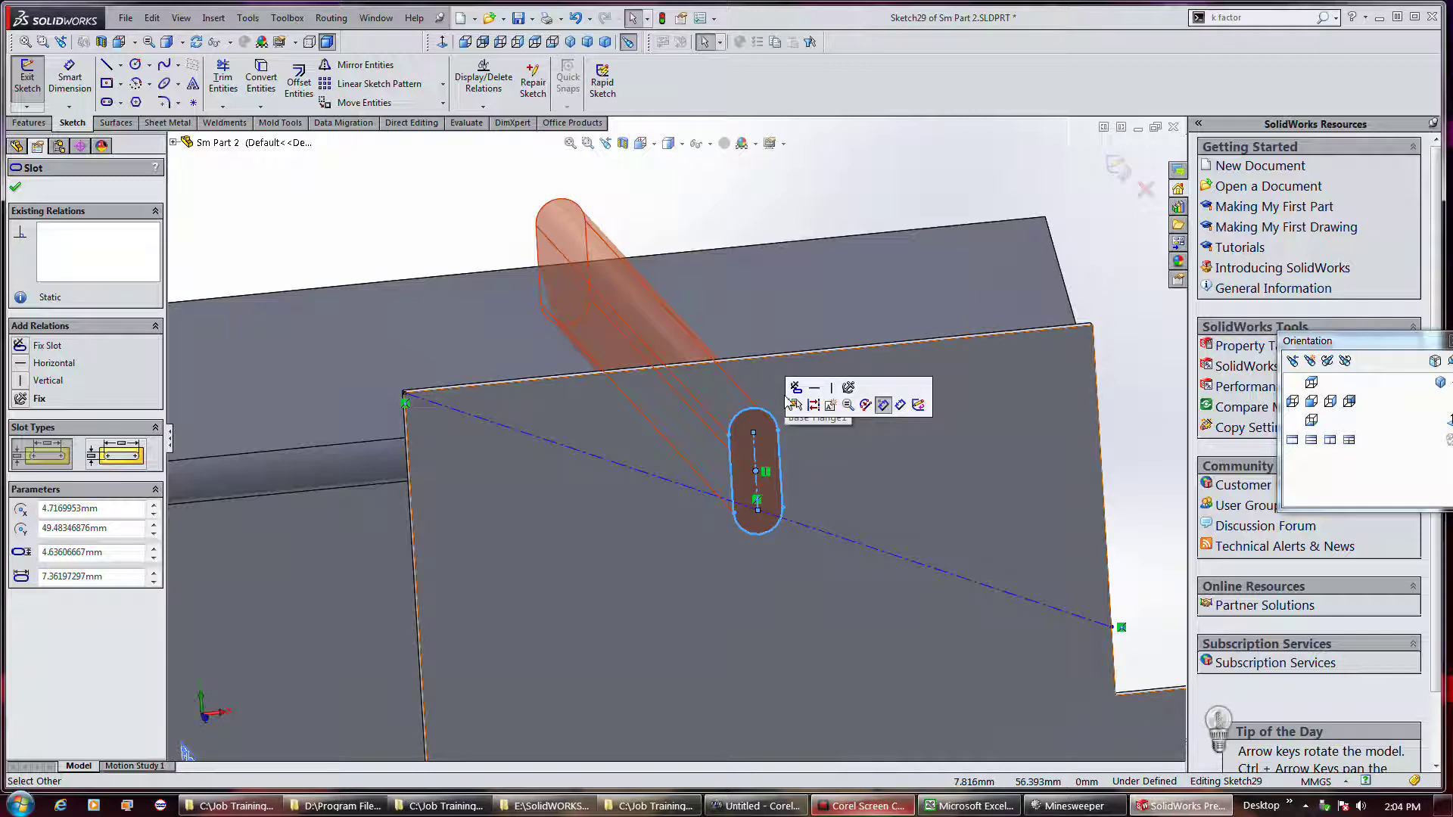
{"action": "left_click", "coordinate": [757, 512]}
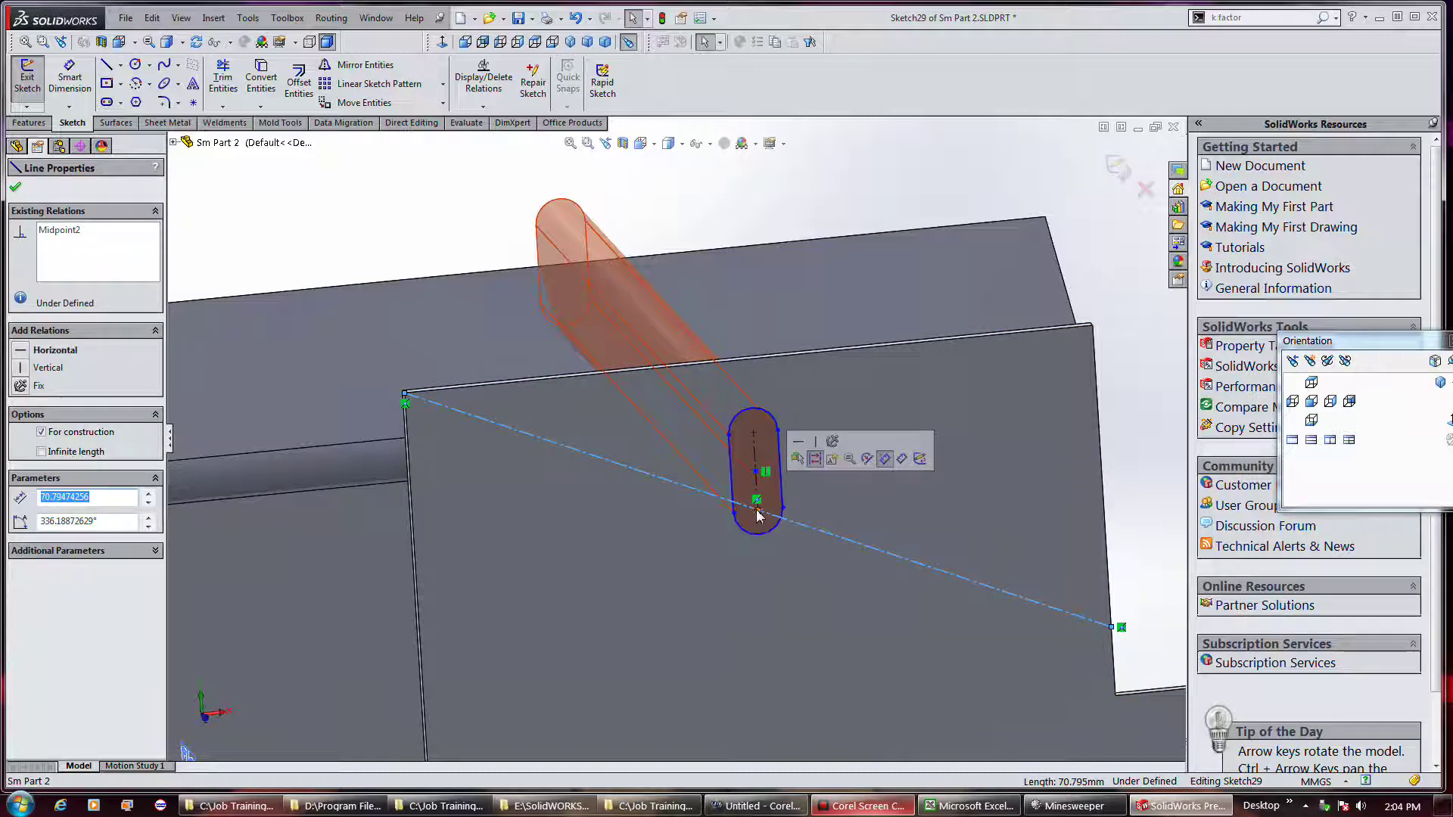
{"action": "left_click_drag", "start_coordinate": [759, 515], "coordinate": [763, 541]}
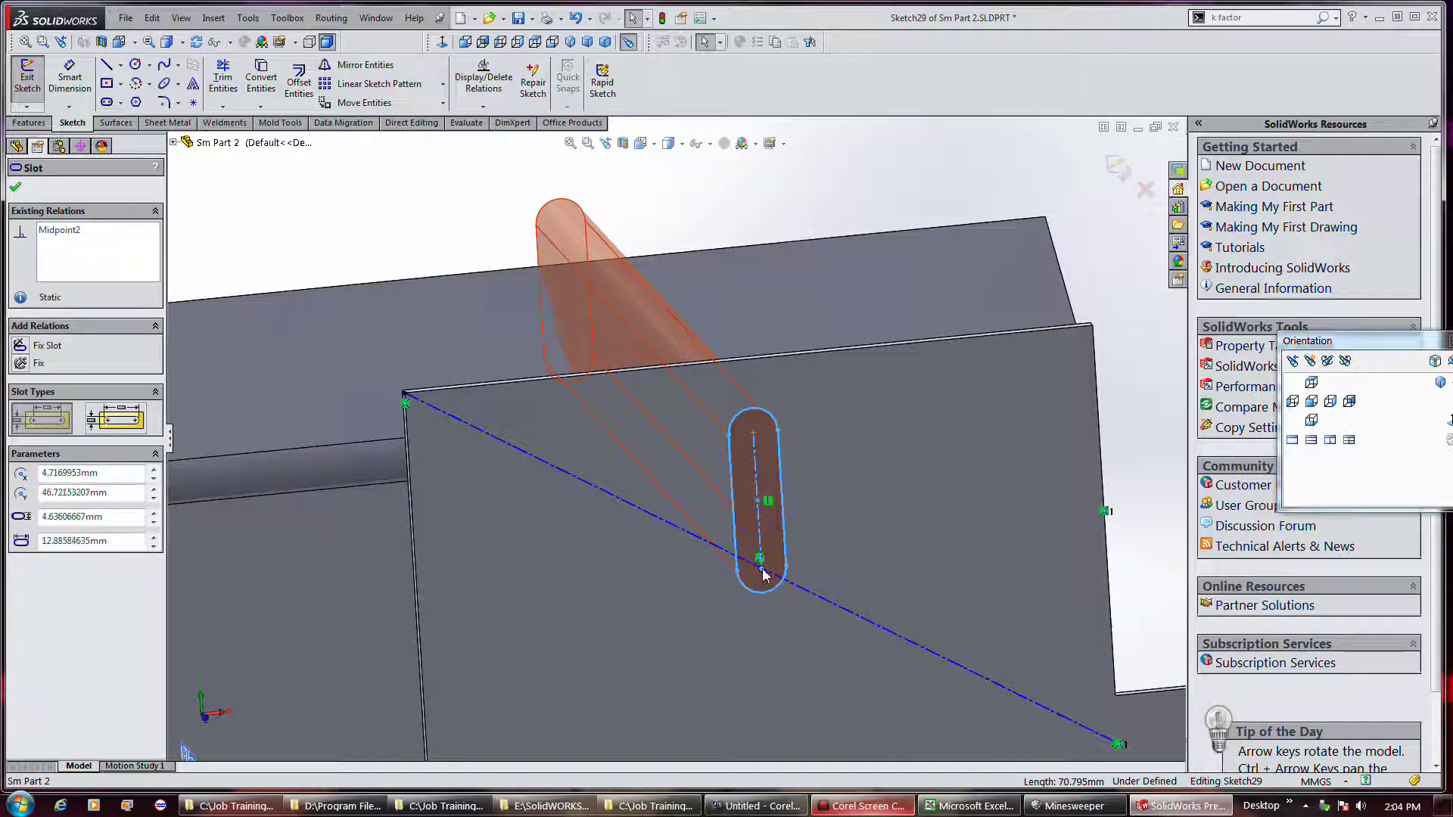
{"action": "left_click", "coordinate": [760, 568]}
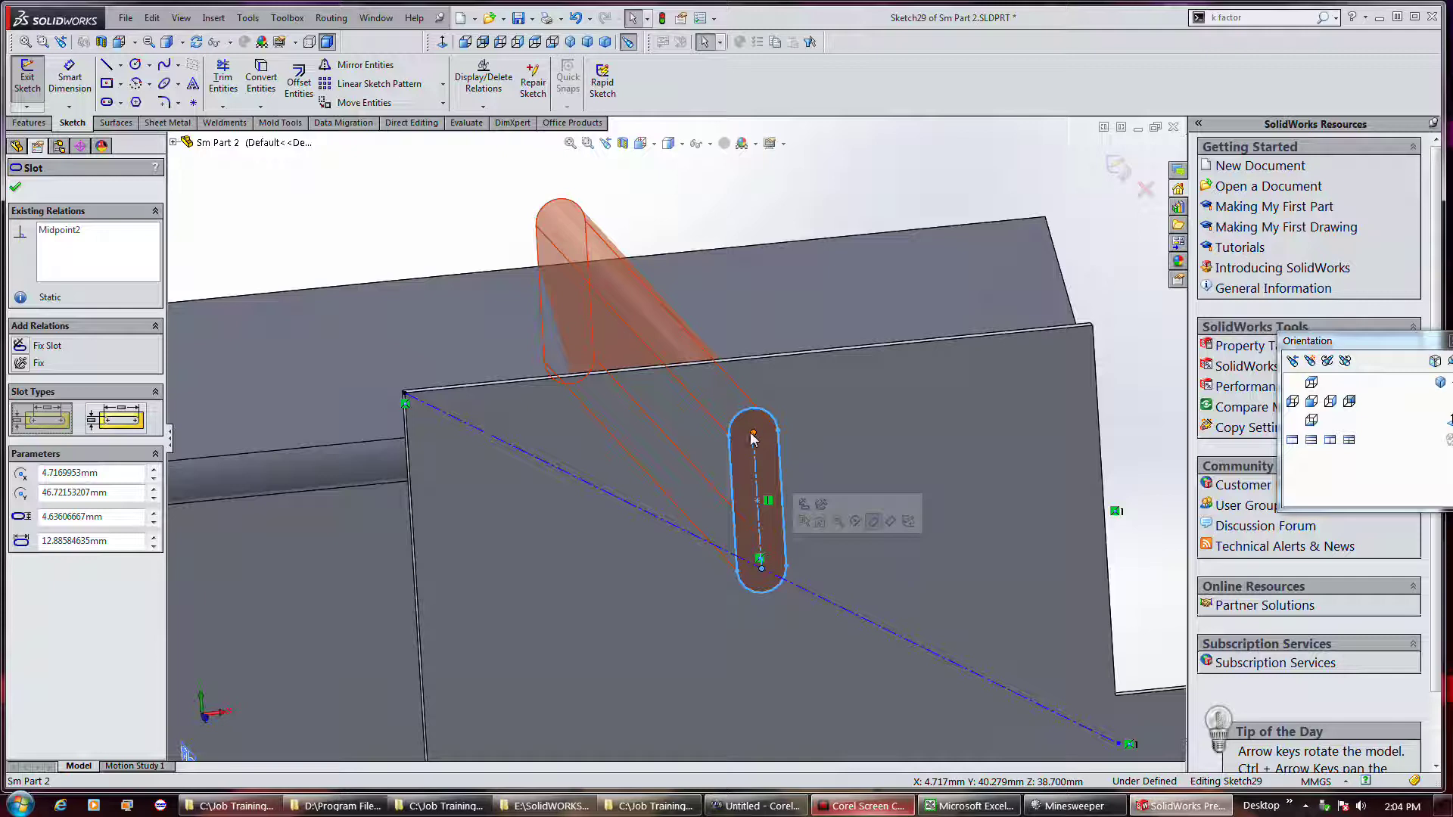
{"action": "left_click_drag", "start_coordinate": [753, 437], "coordinate": [759, 517]}
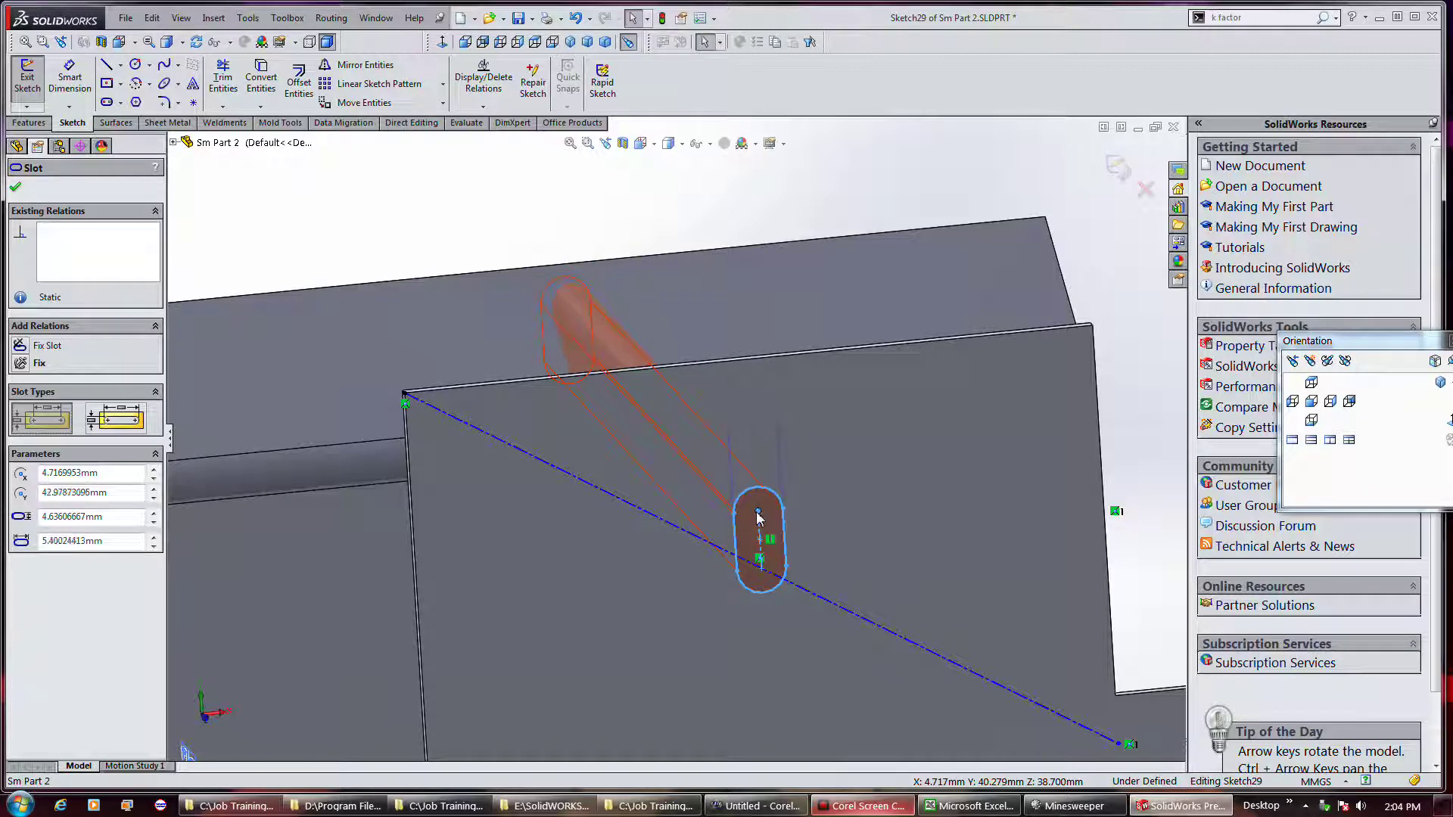
{"action": "left_click", "coordinate": [16, 188]}
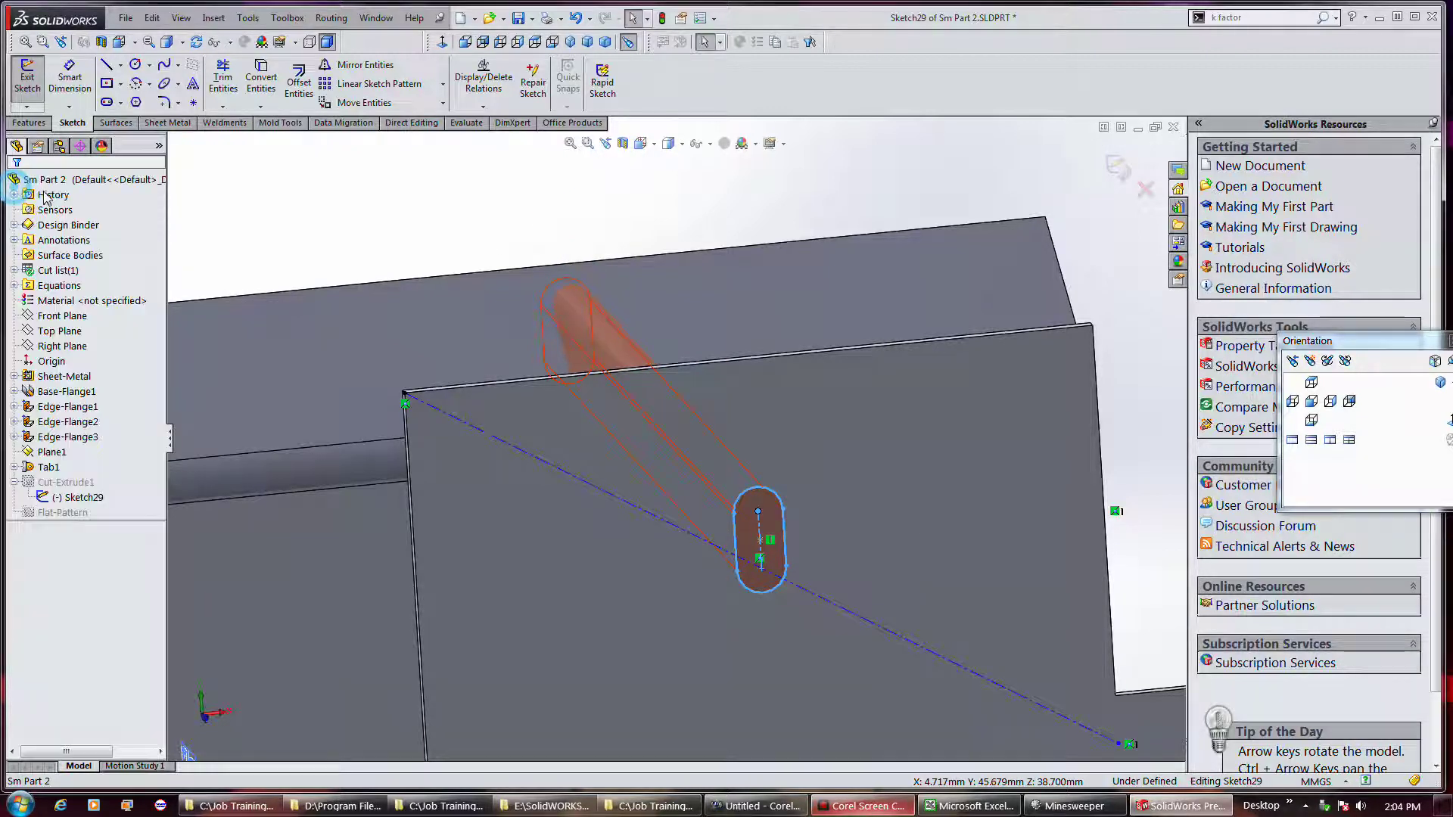
Exit Sketch29 to rebuild the shortened cut, then open Cut-Extrude1 for editing.
{"action": "left_click", "coordinate": [28, 76]}
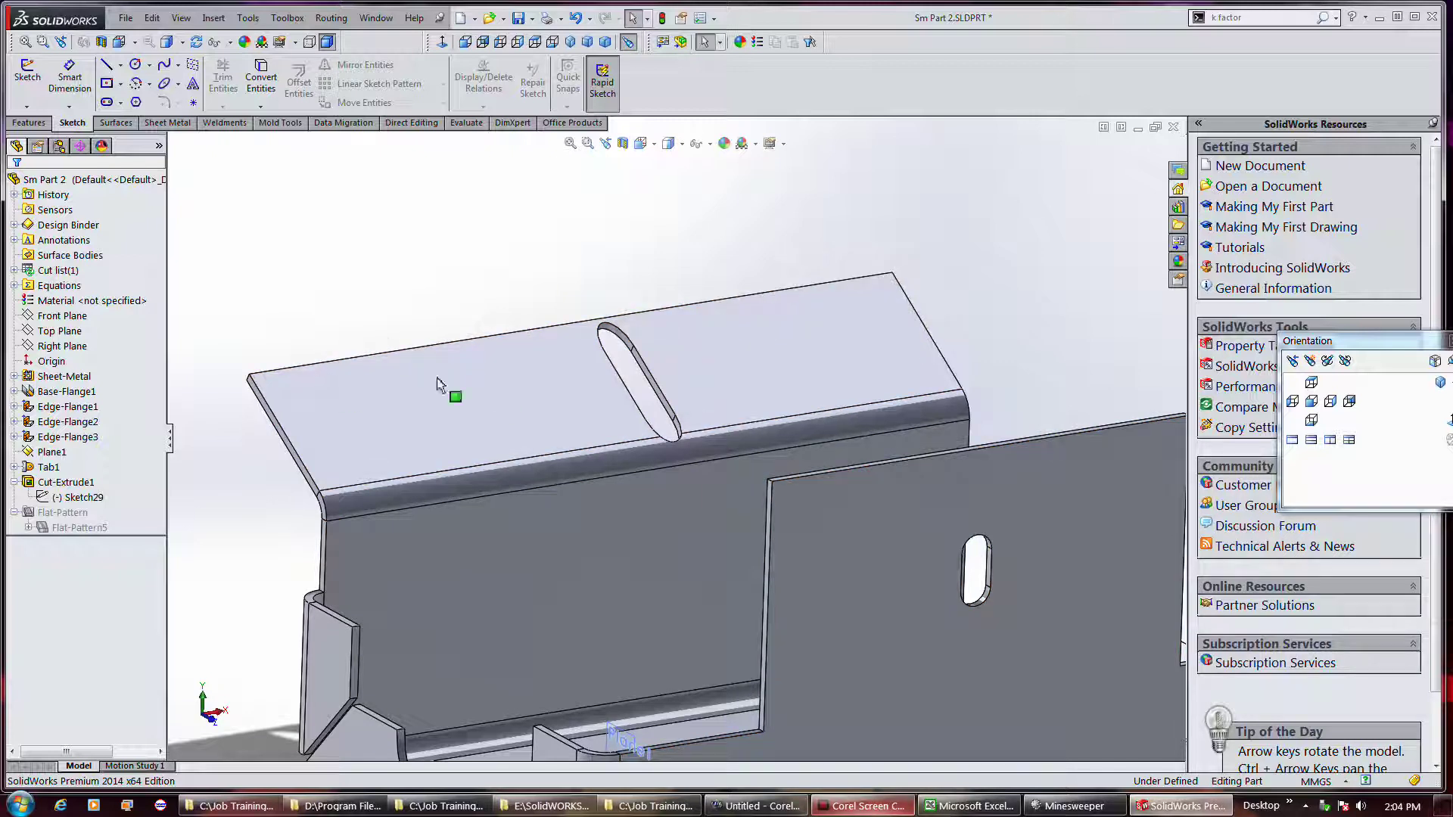
{"action": "right_click", "coordinate": [78, 483]}
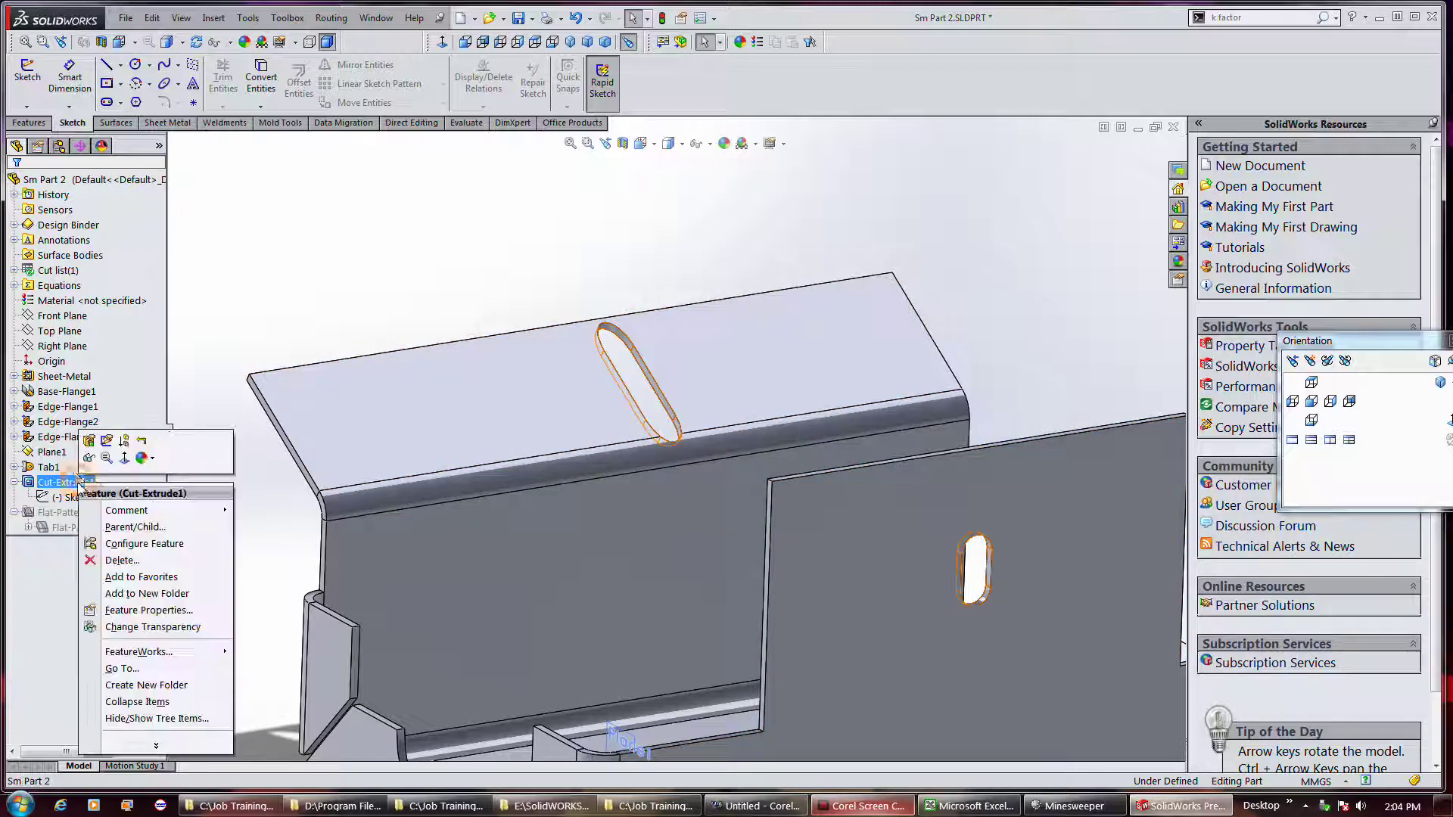
{"action": "left_click", "coordinate": [89, 441]}
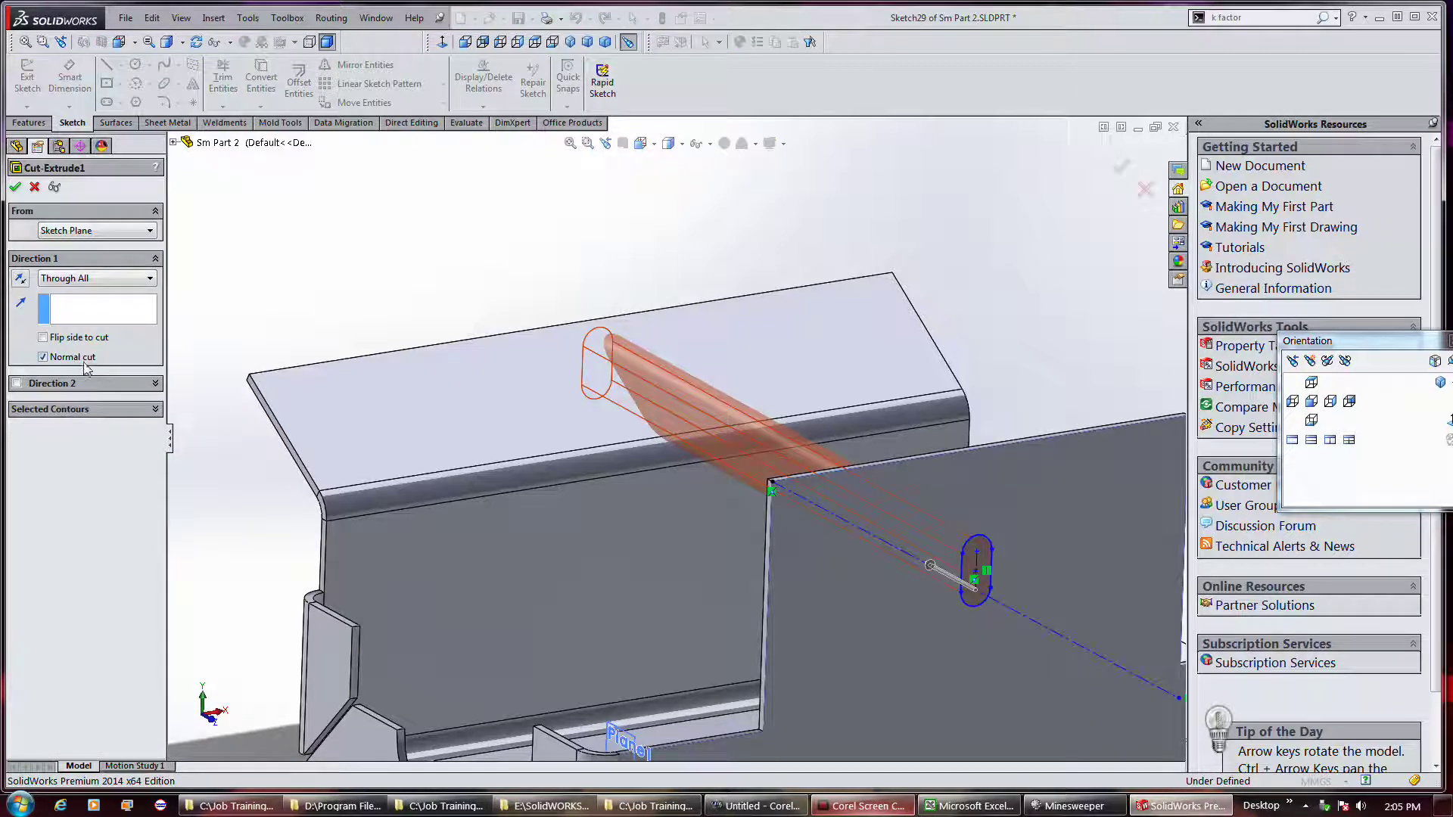
Change Cut-Extrude1's Direction 1 to Blind with Link to thickness checked.
{"action": "left_click", "coordinate": [82, 280]}
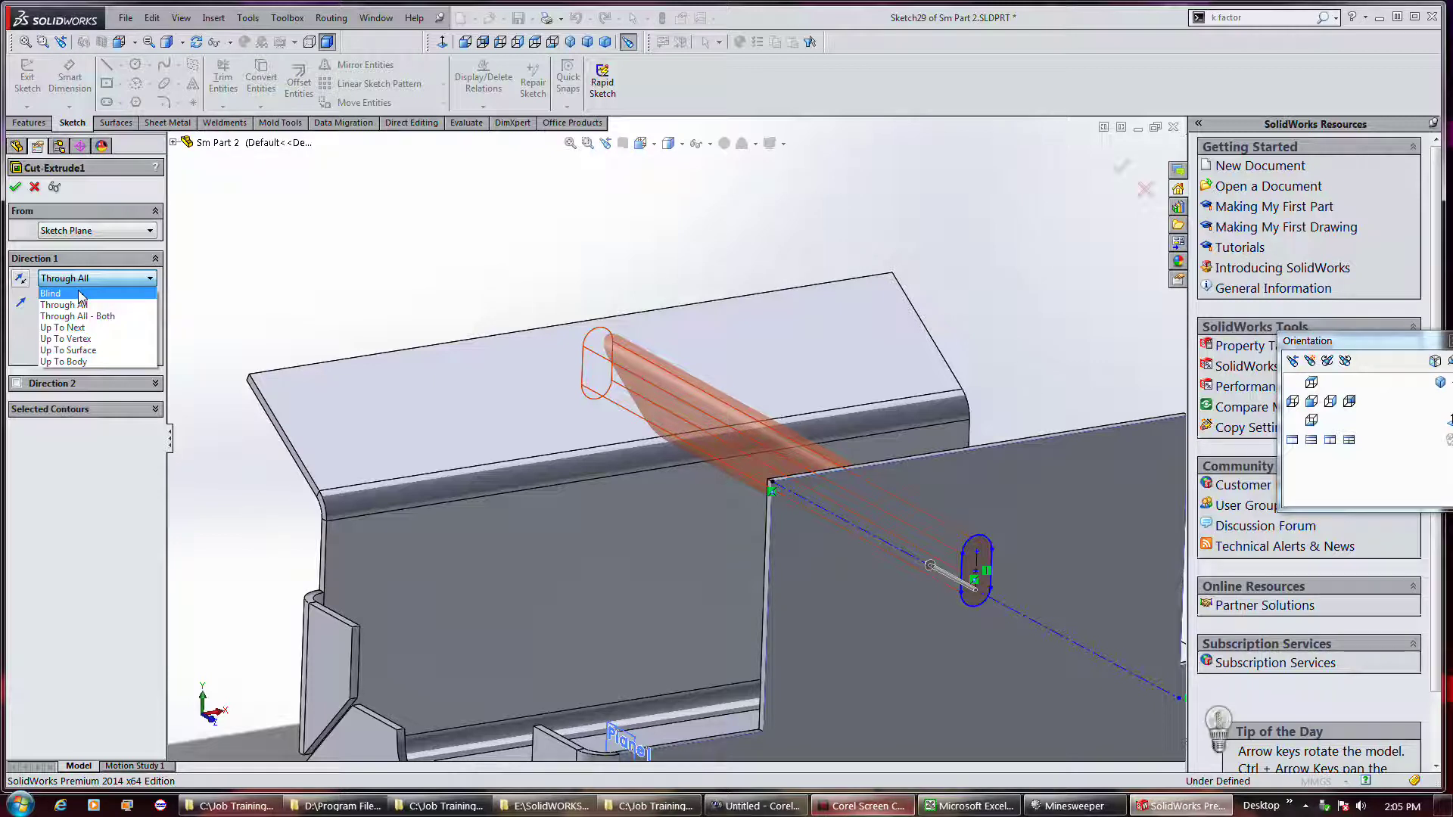
{"action": "left_click", "coordinate": [82, 294]}
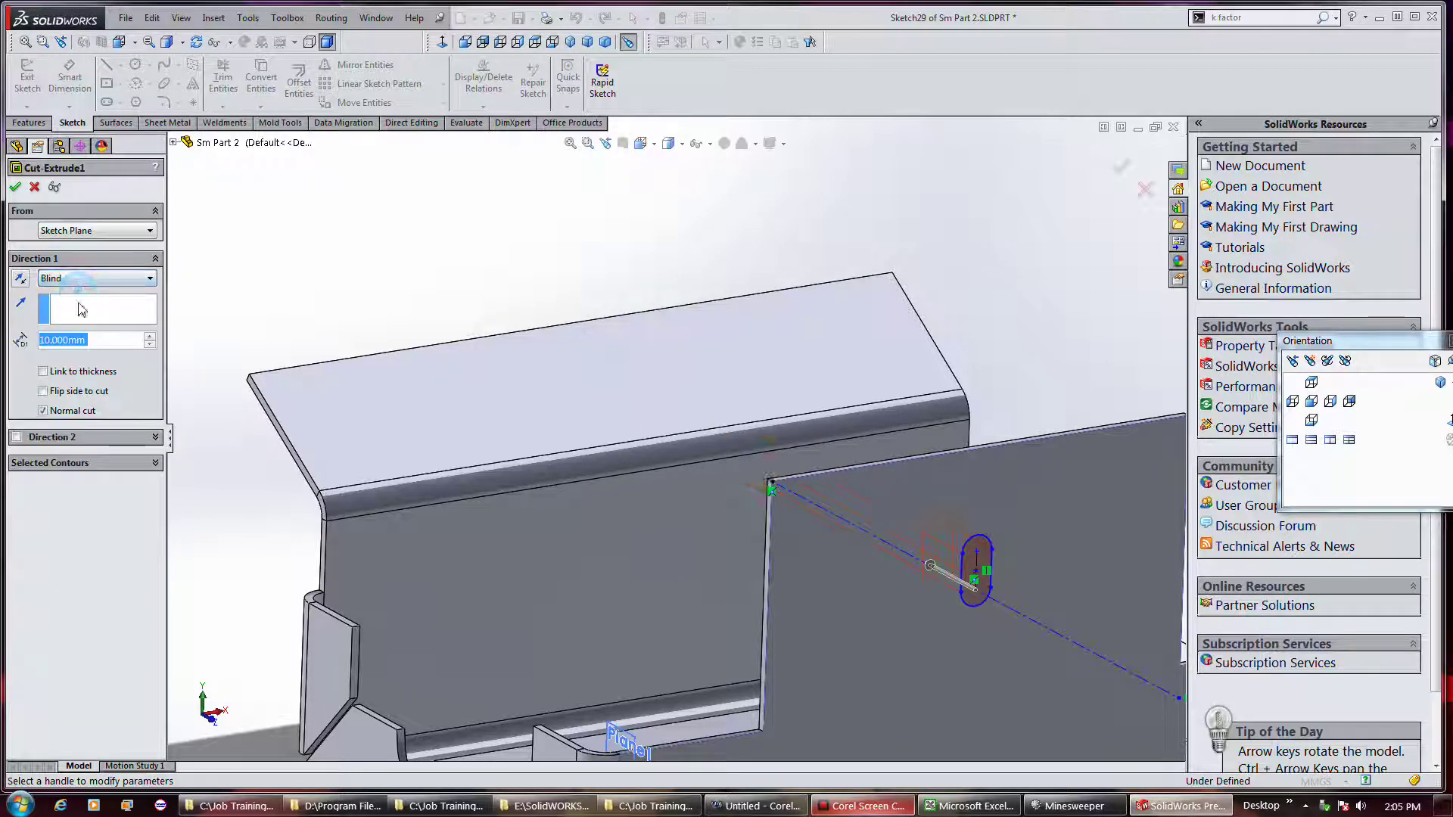
{"action": "left_click", "coordinate": [98, 377]}
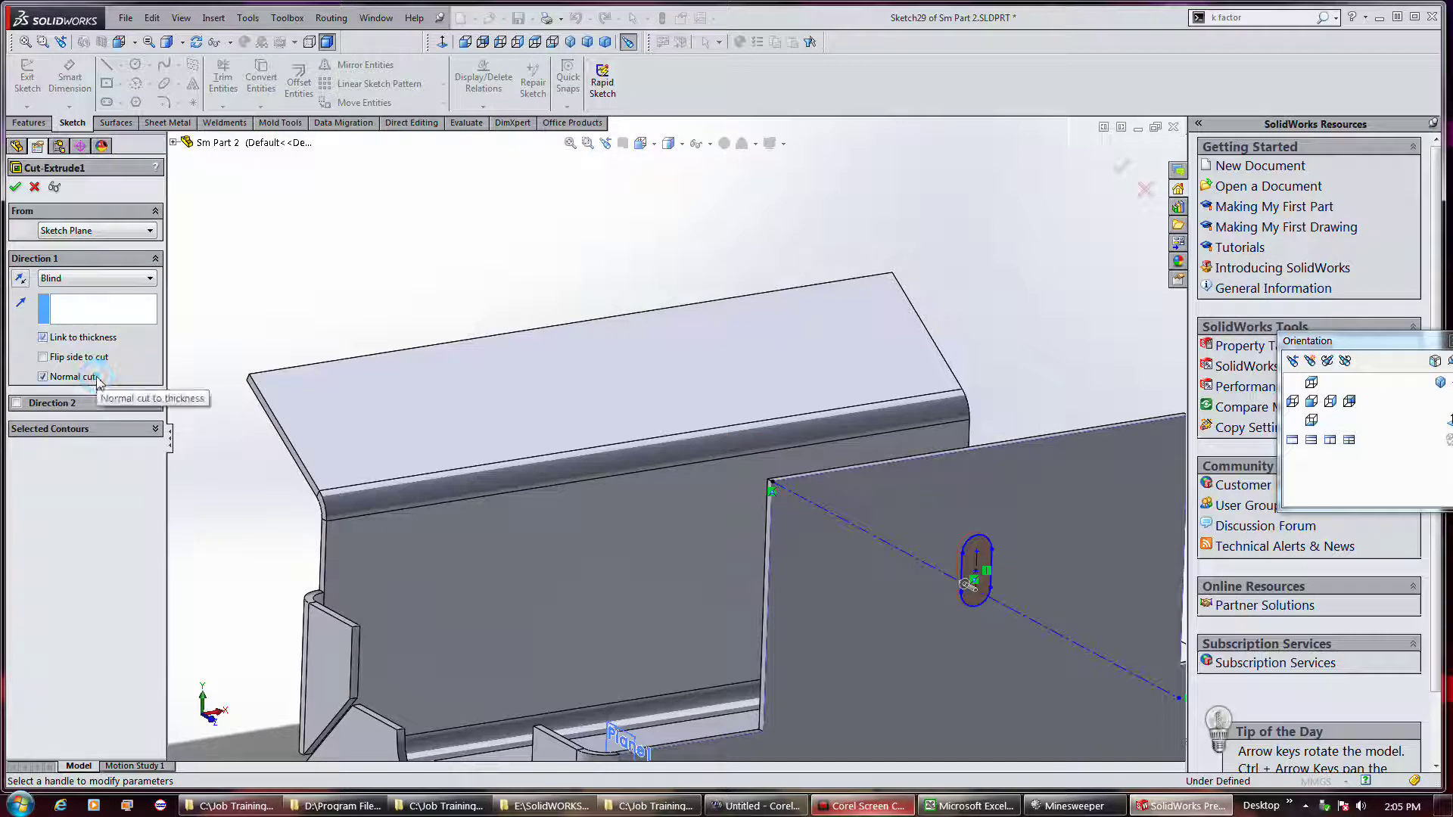
{"action": "left_click", "coordinate": [15, 188]}
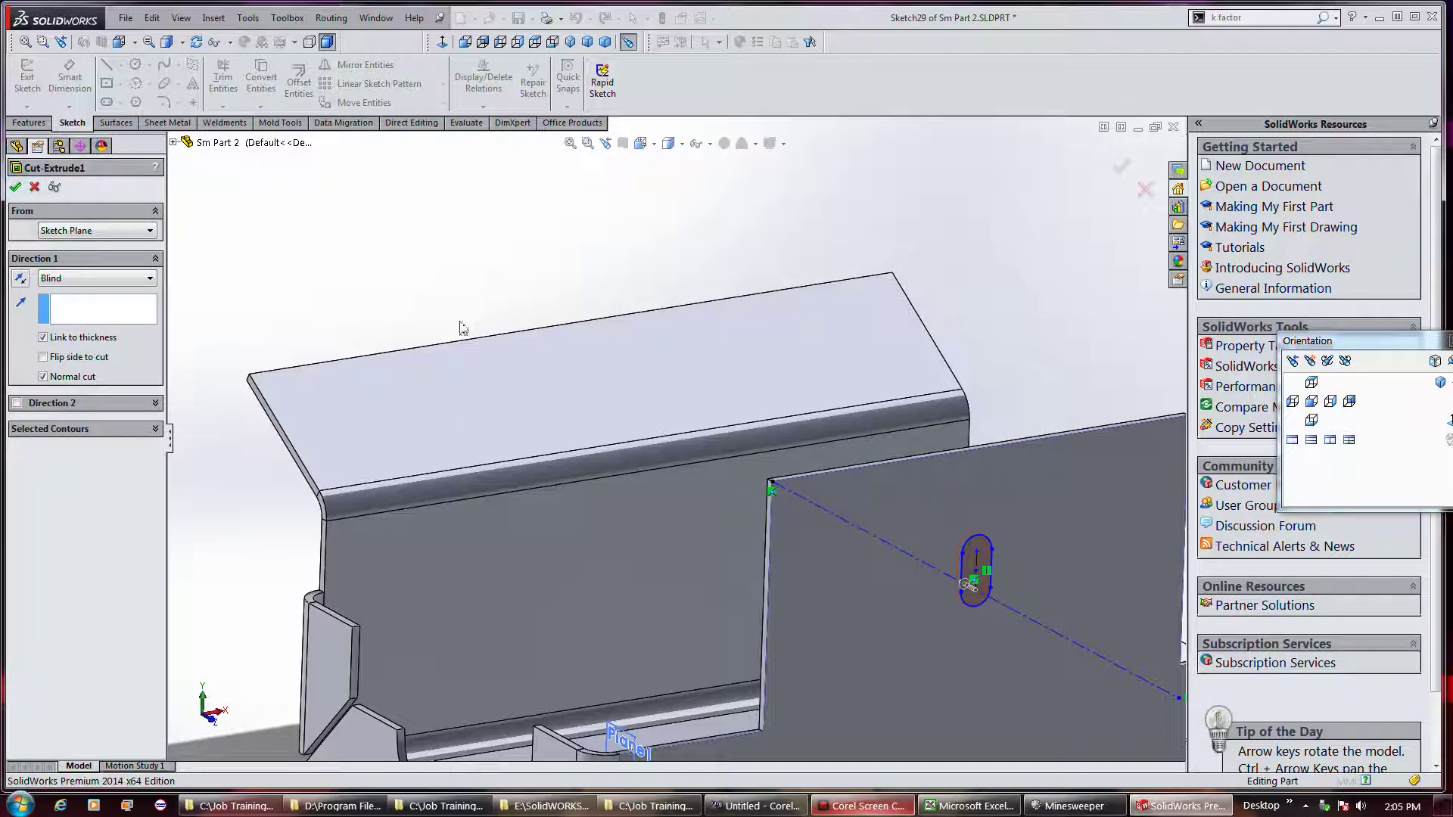
Orbit the tray to check that the upper flange is solid and only the tab is slotted.
{"action": "middle_click_drag", "start_coordinate": [931, 376], "coordinate": [783, 441]}
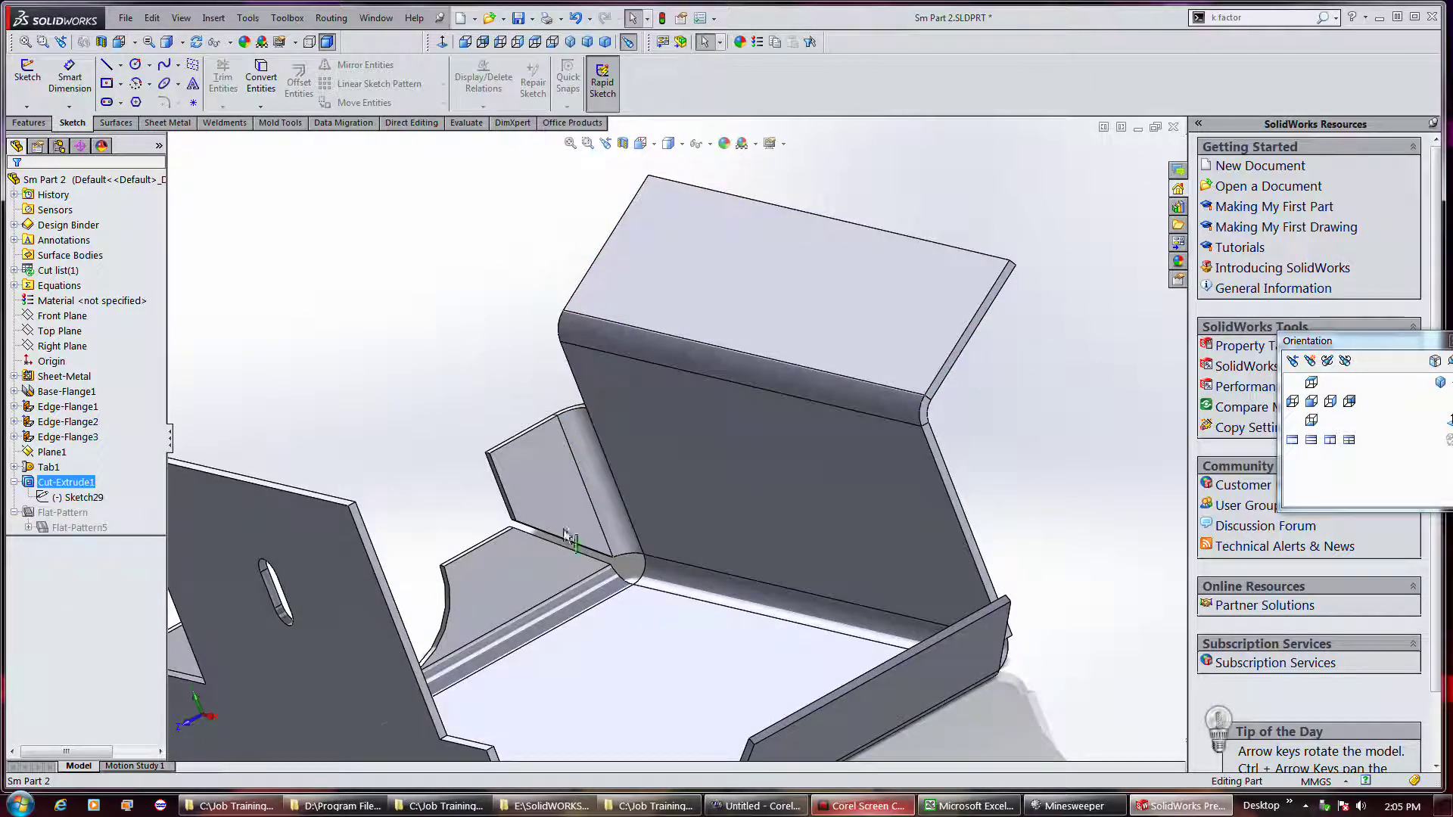